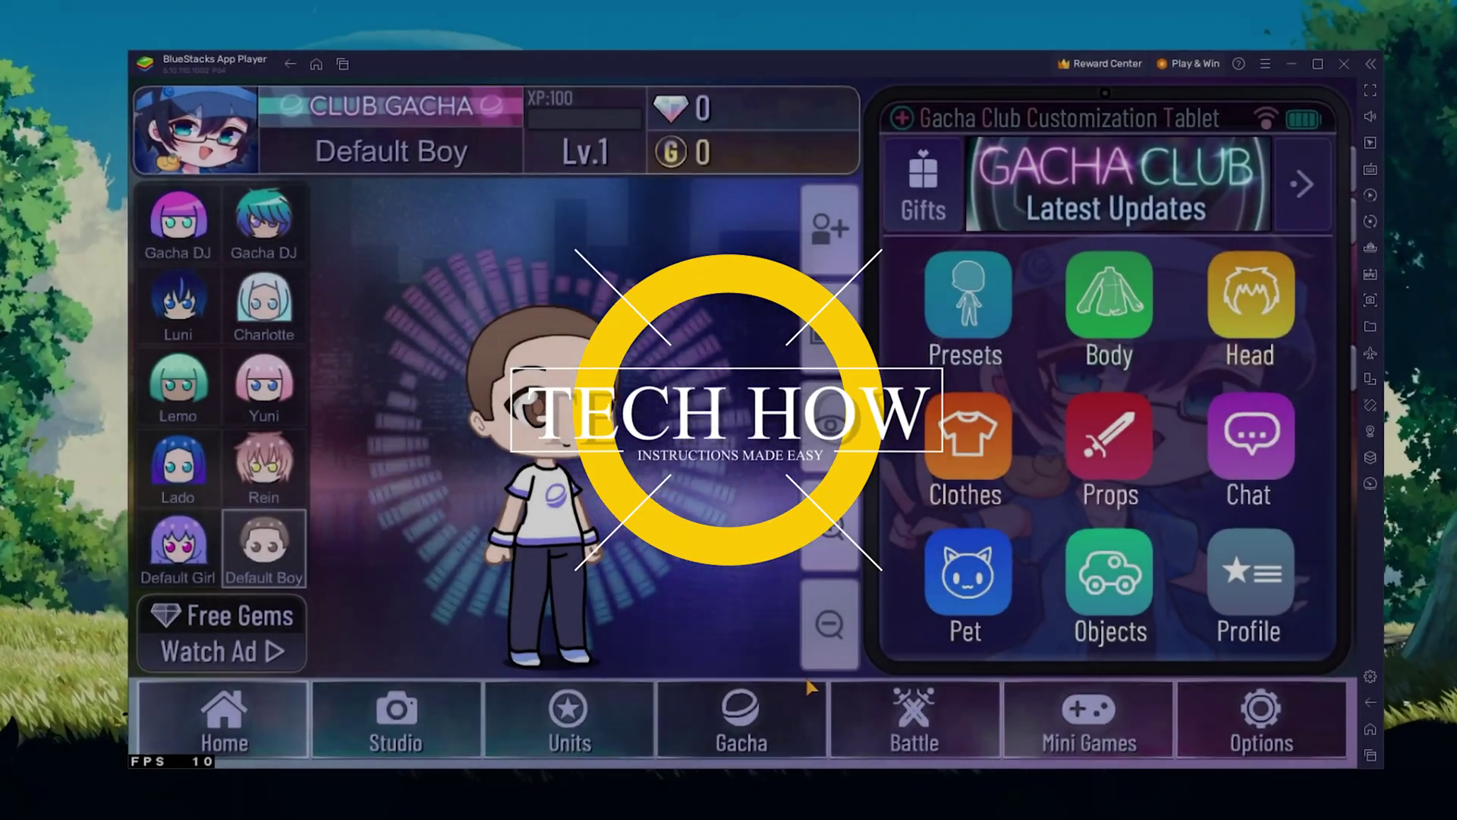
Step: Apply the Gacha DJ preset, trying its Stand pose and Body settings
left_click(968, 346)
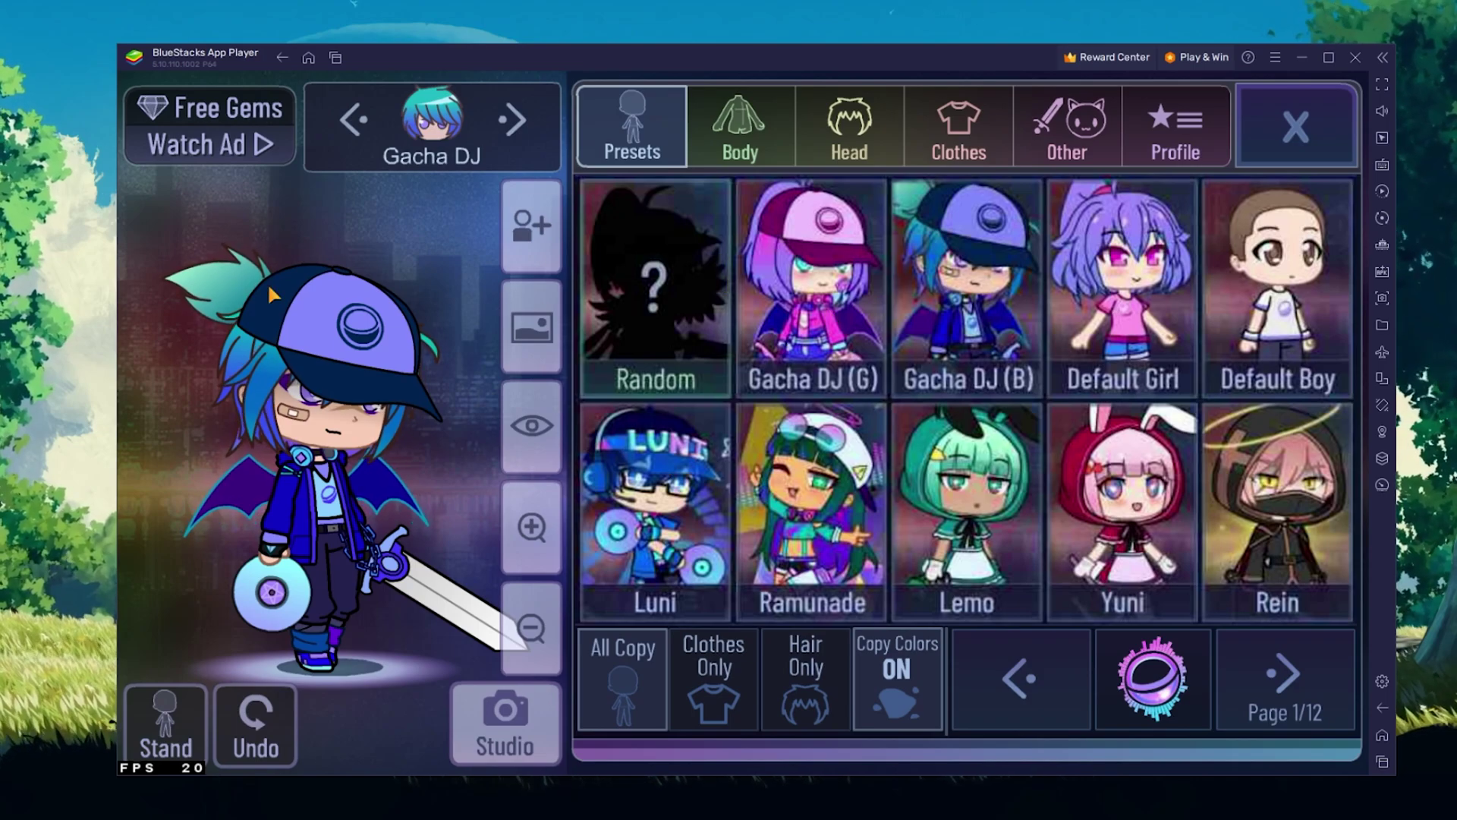
left_click(170, 728)
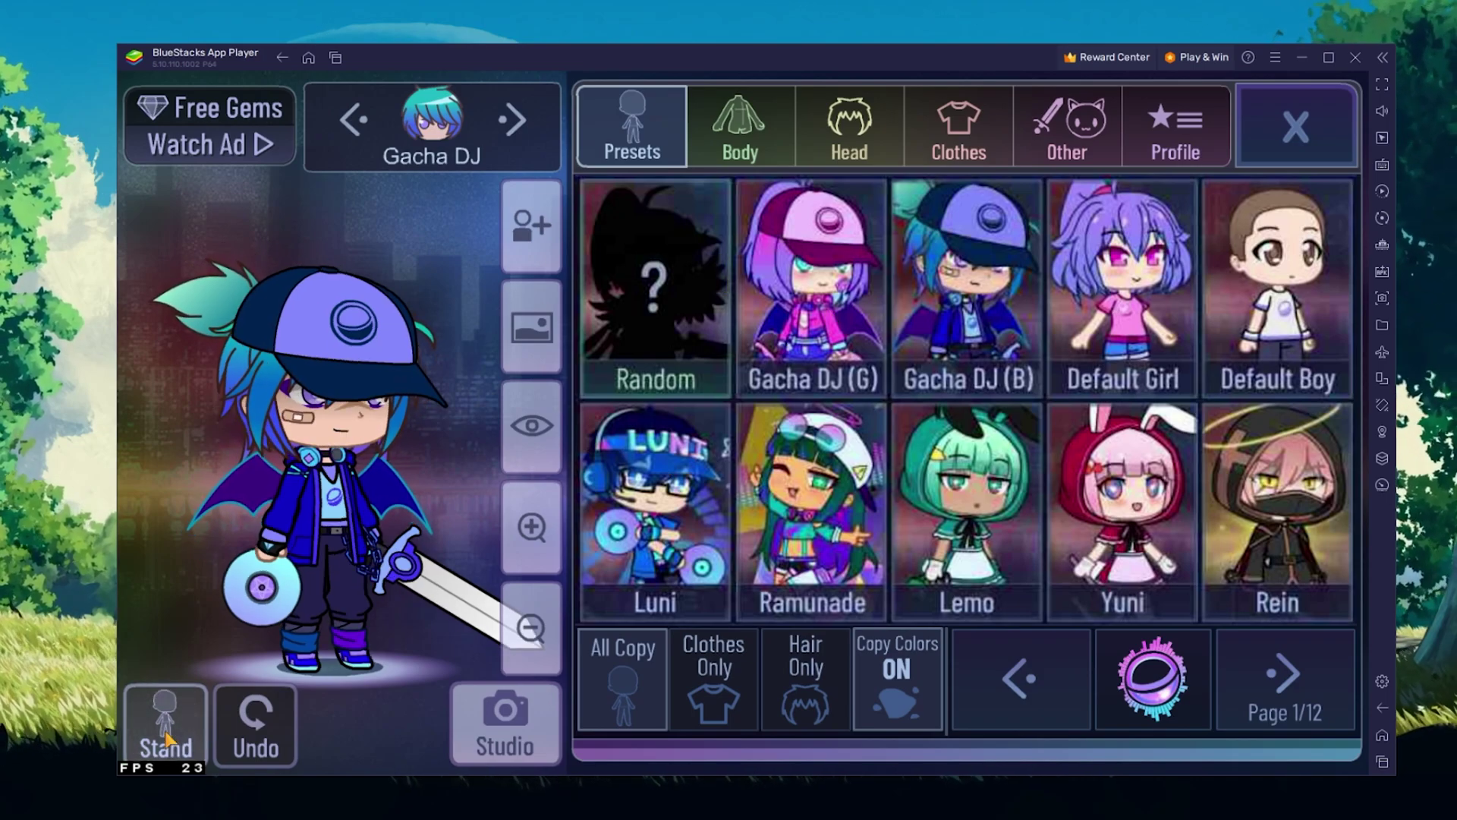
left_click(752, 155)
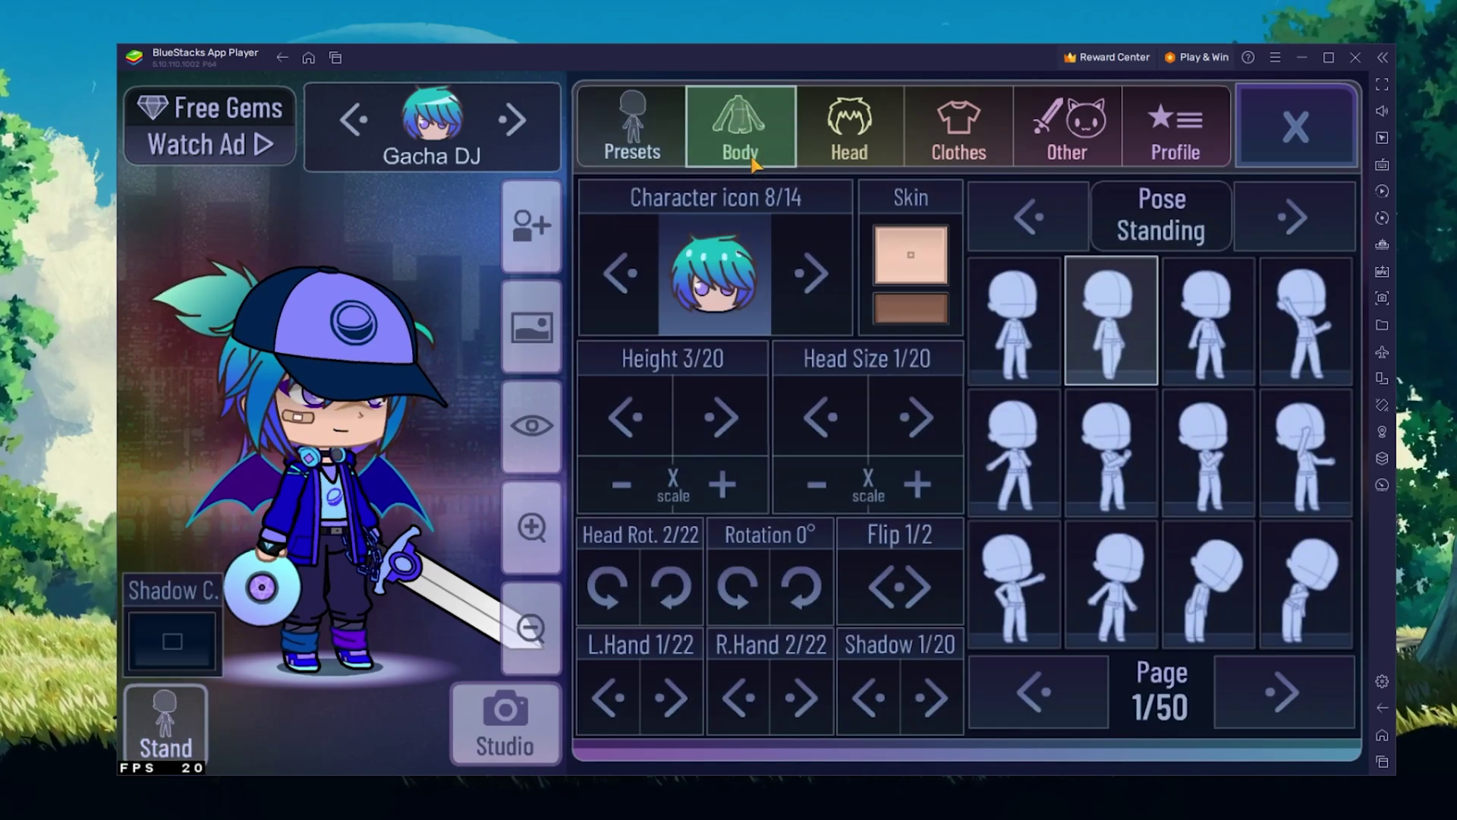
Step: Close the character editor and exit Gacha Club to the BlueStacks home screen
left_click(1295, 126)
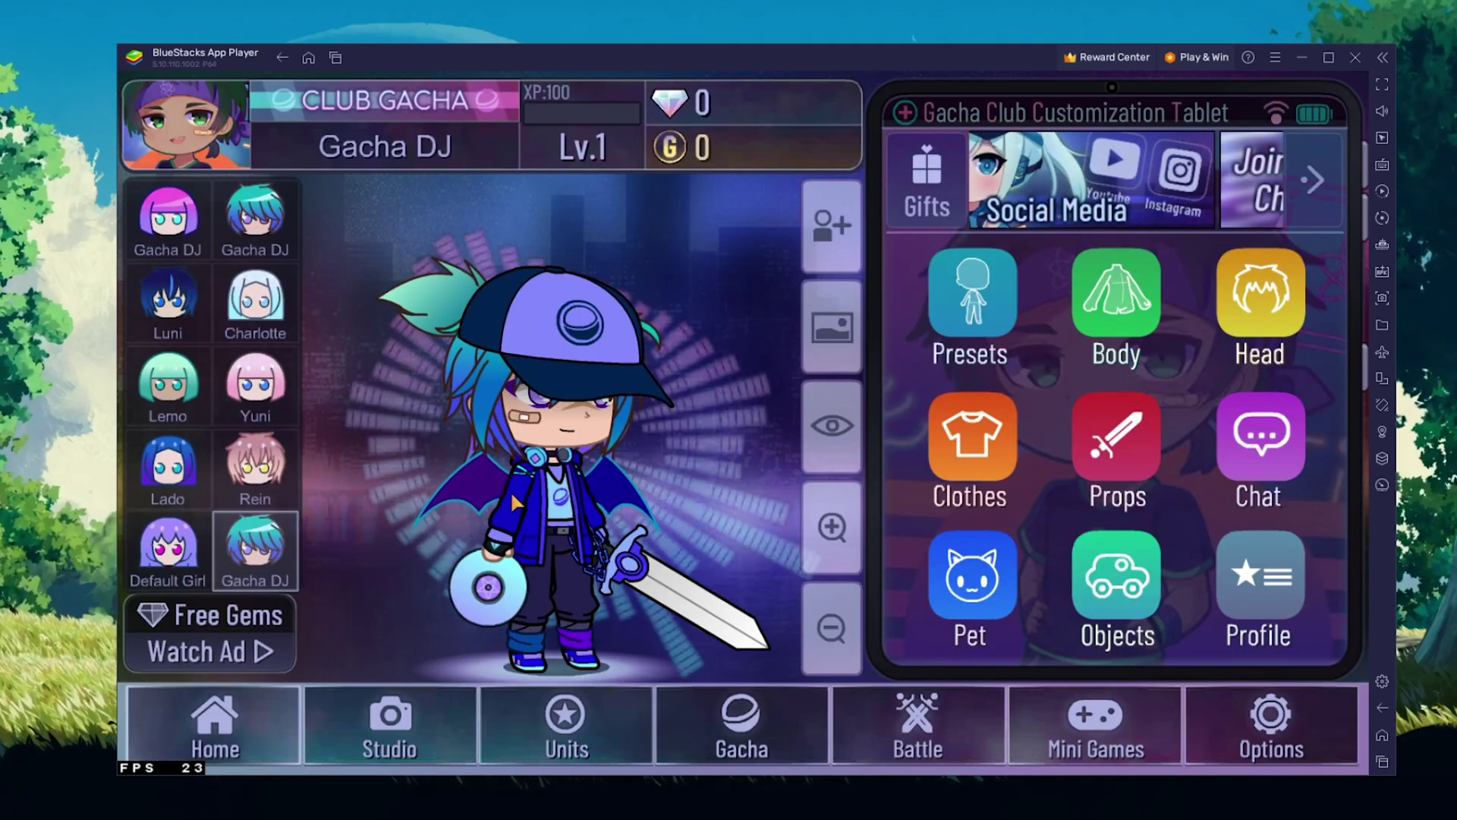
left_click(227, 727)
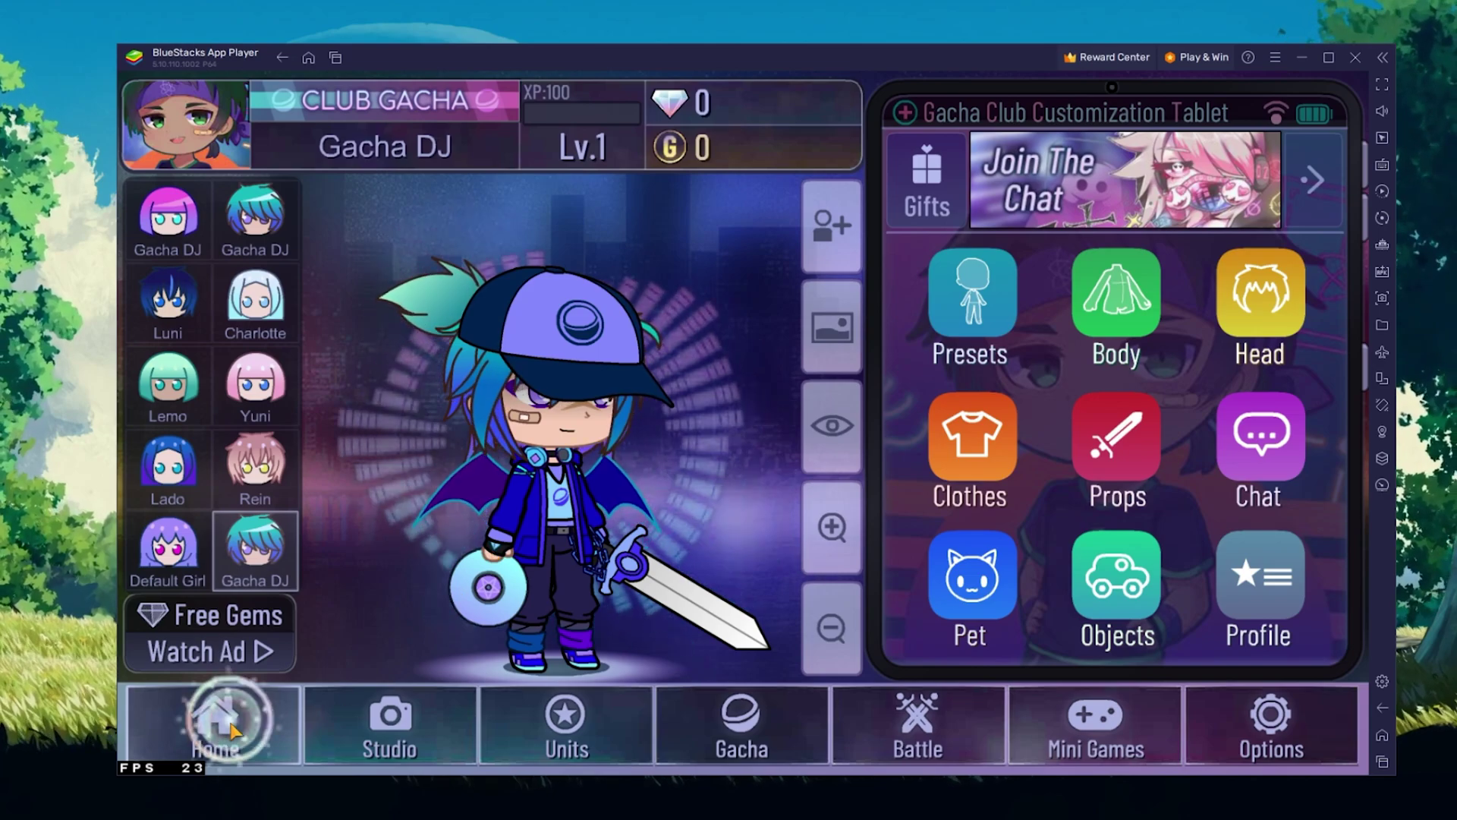
left_click(1378, 734)
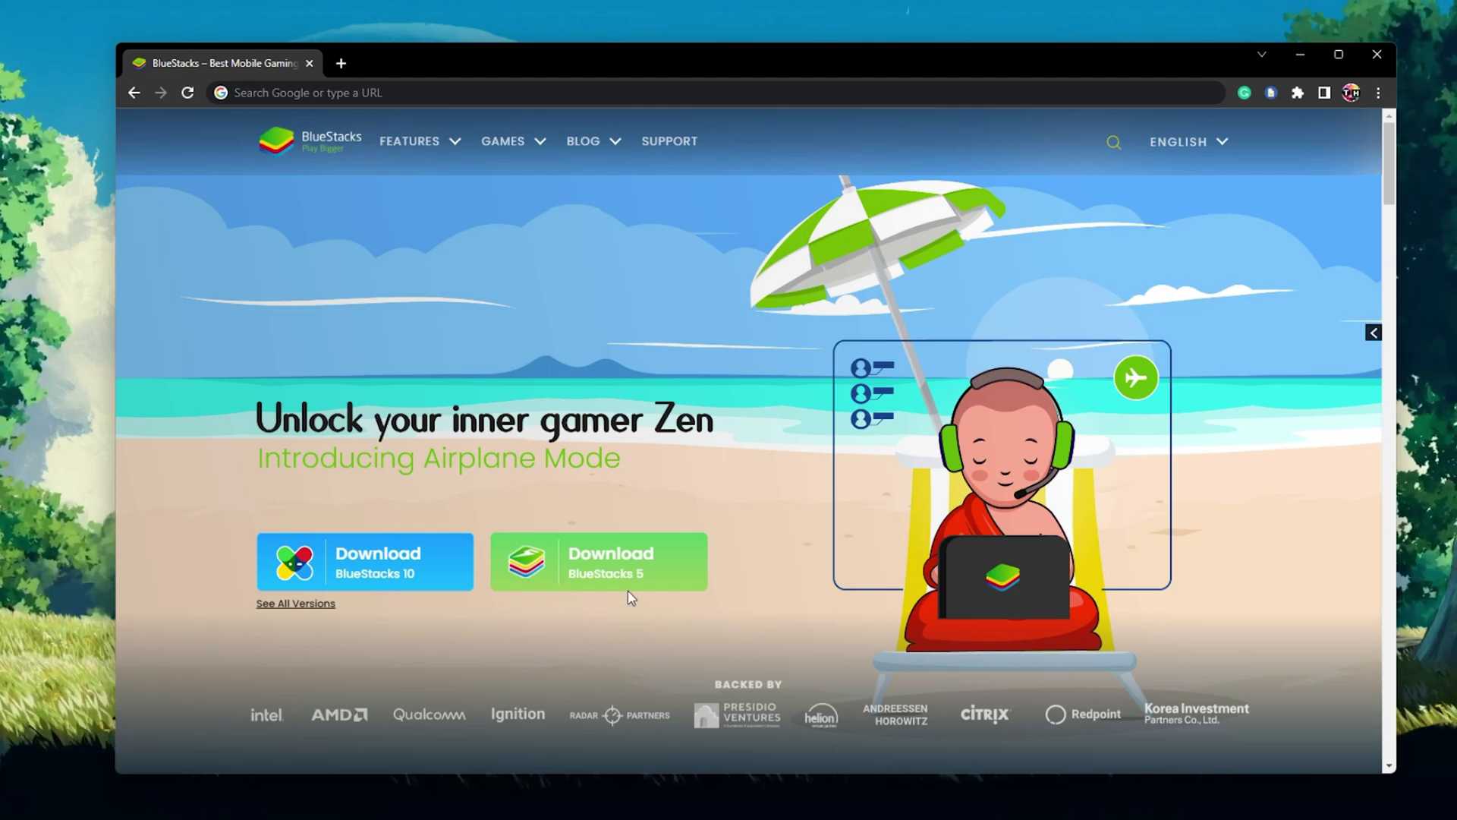
Step: Download the BlueStacks 5 installer from bluestacks.com and run it from the download bar
left_click(696, 571)
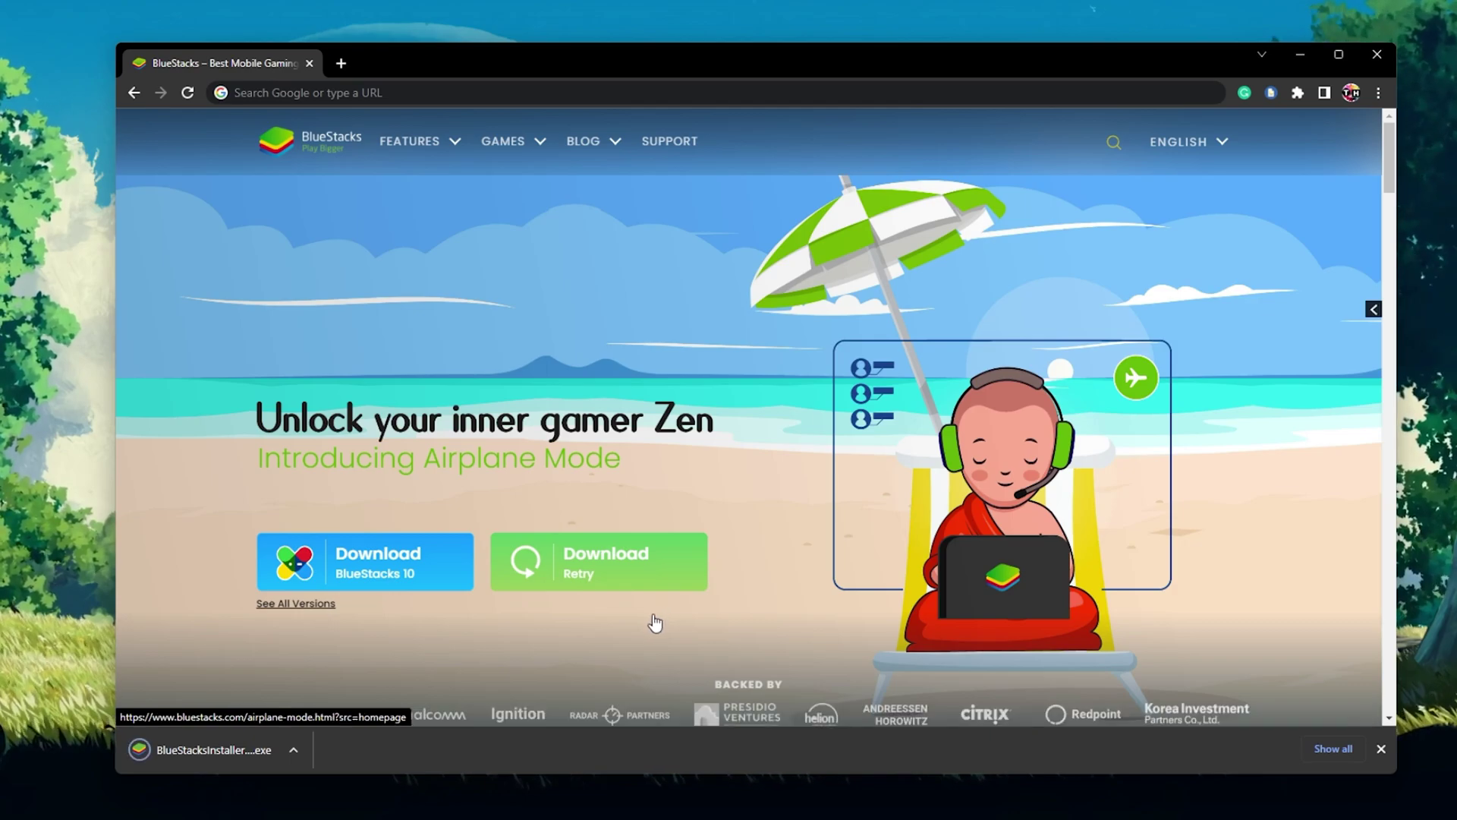
left_click(215, 752)
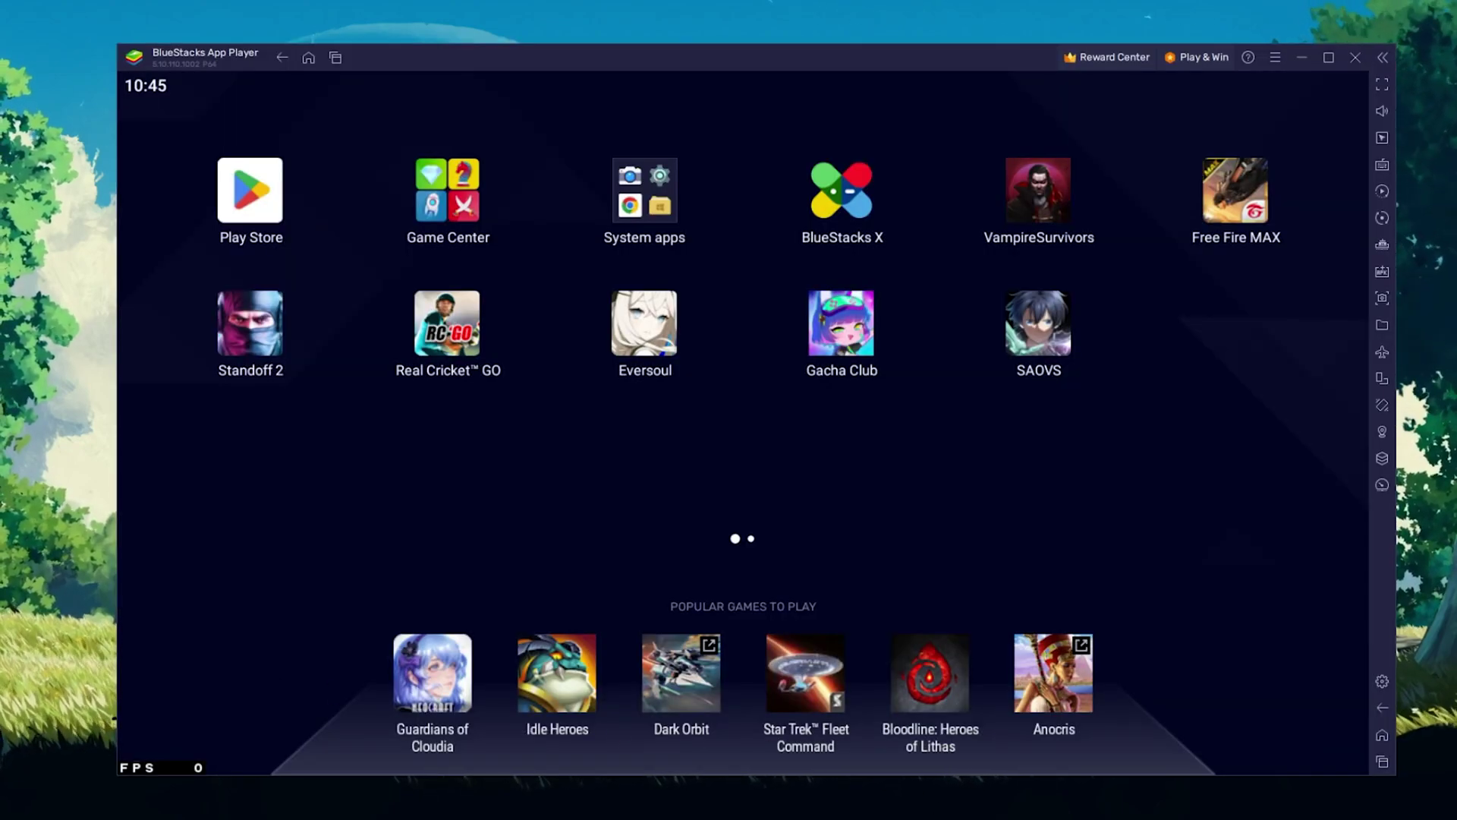
left_click(225, 199)
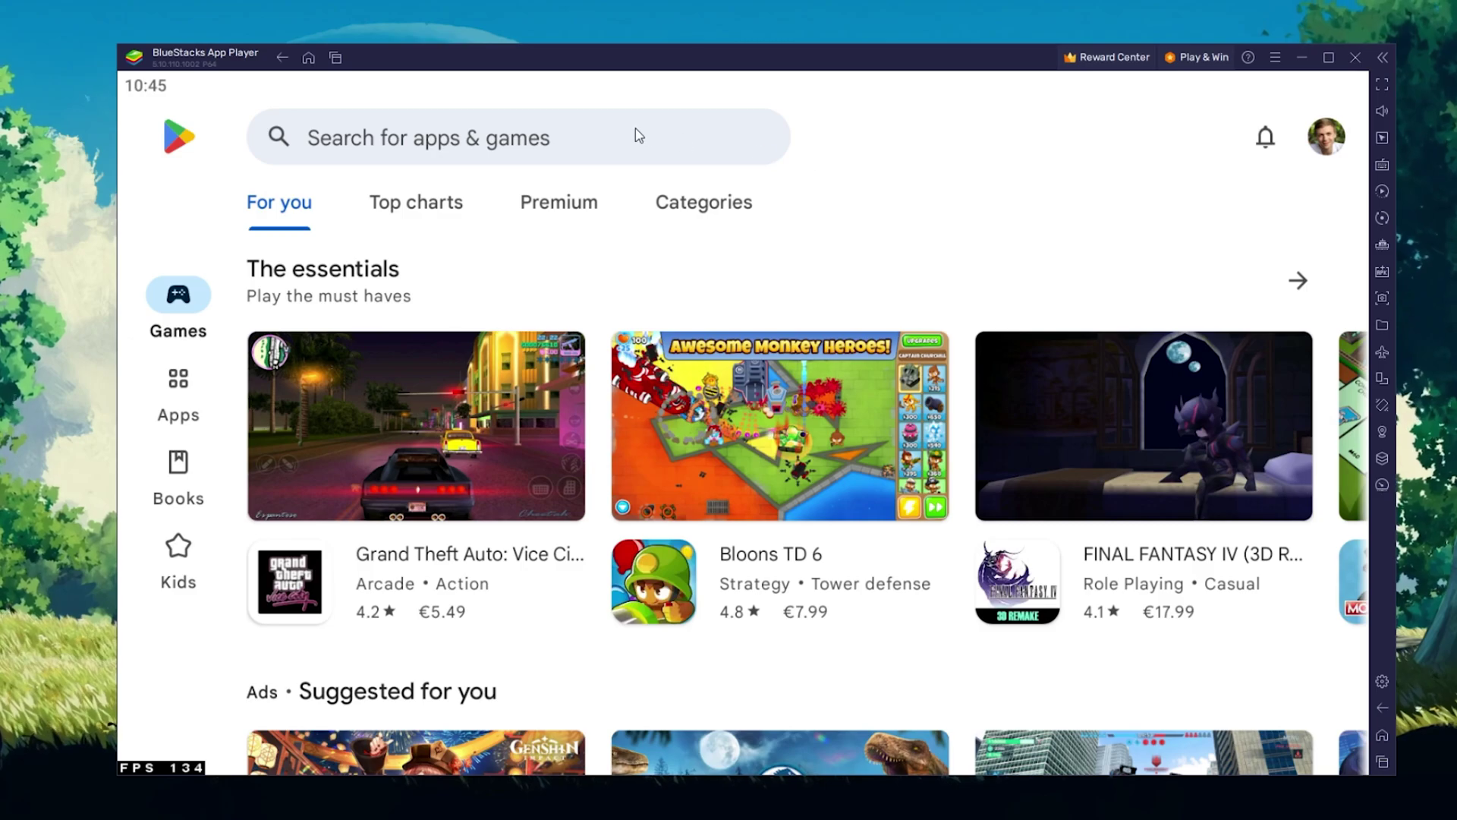
left_click(639, 136)
type("gacha")
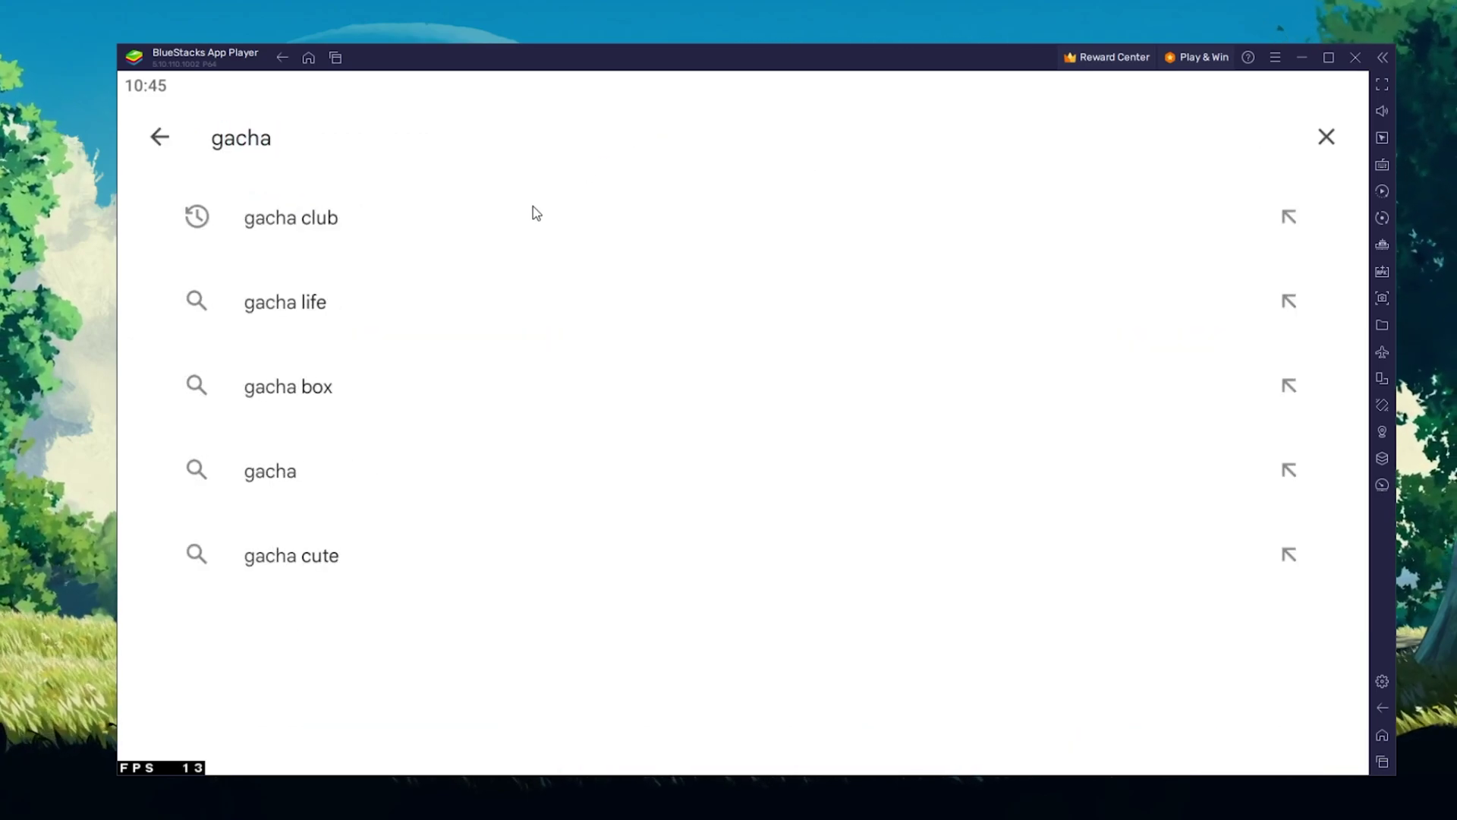
left_click(532, 217)
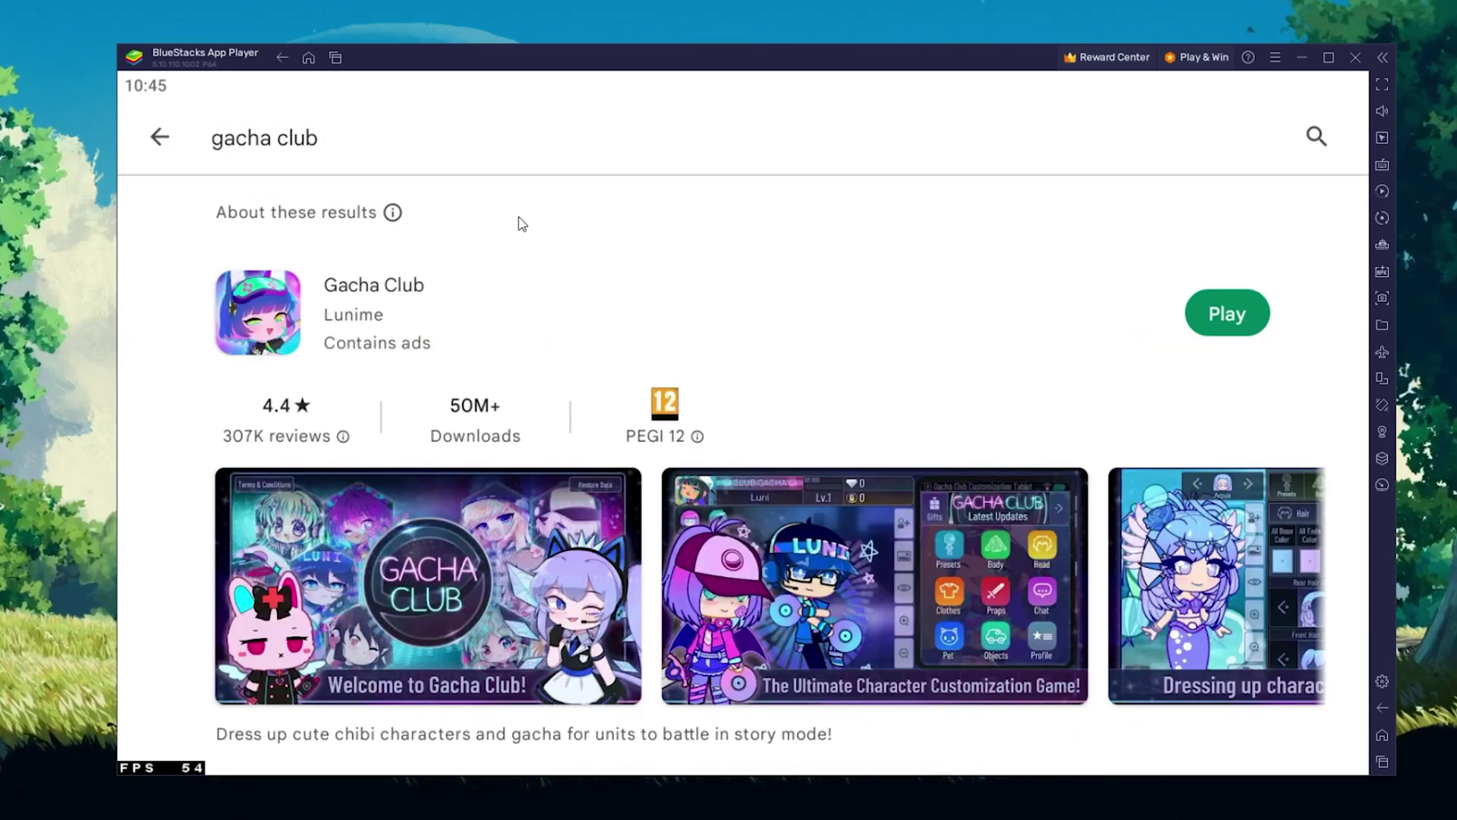
left_click(265, 316)
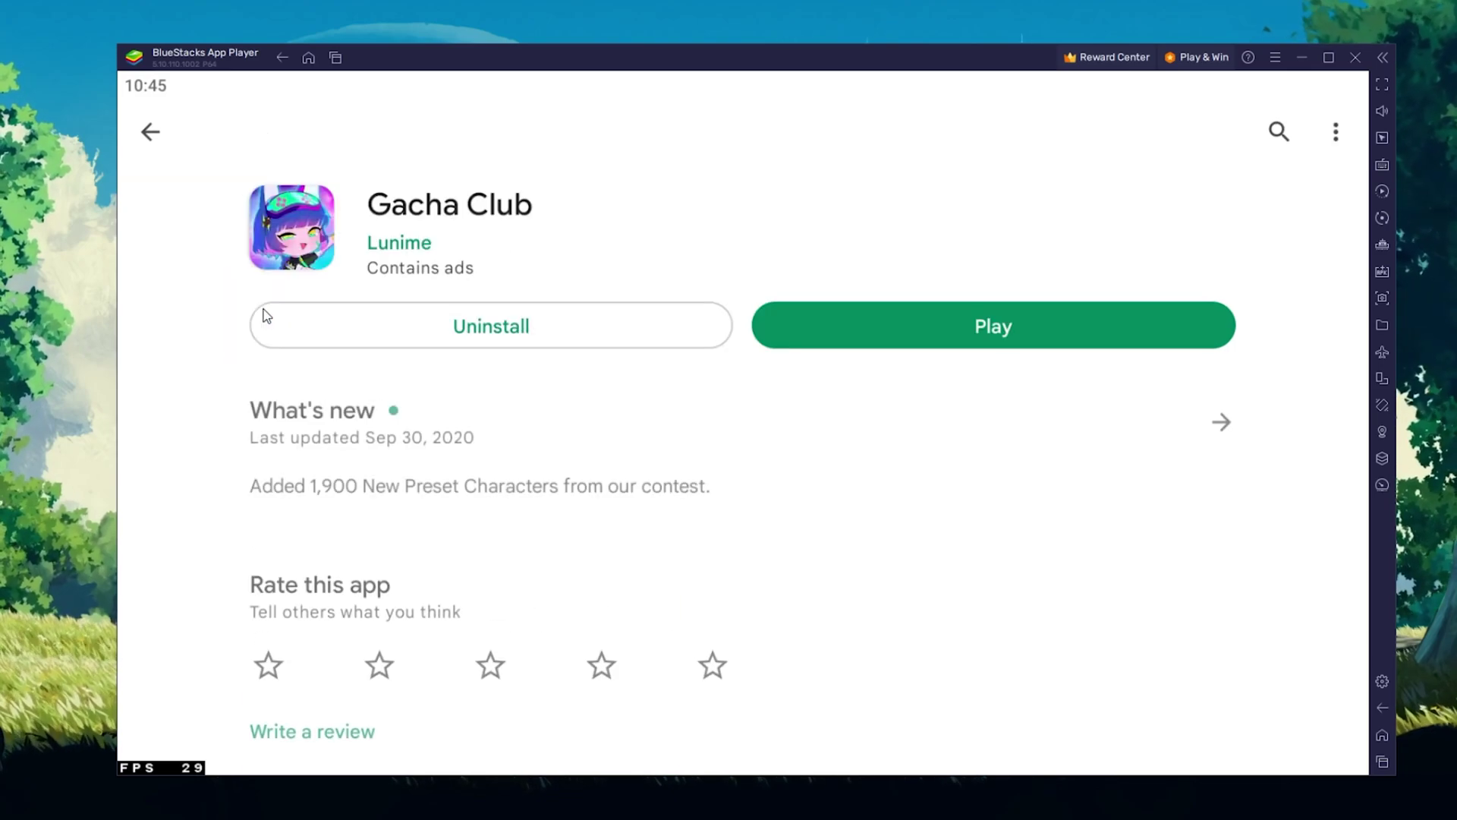
scroll(861, 540, "down", 10)
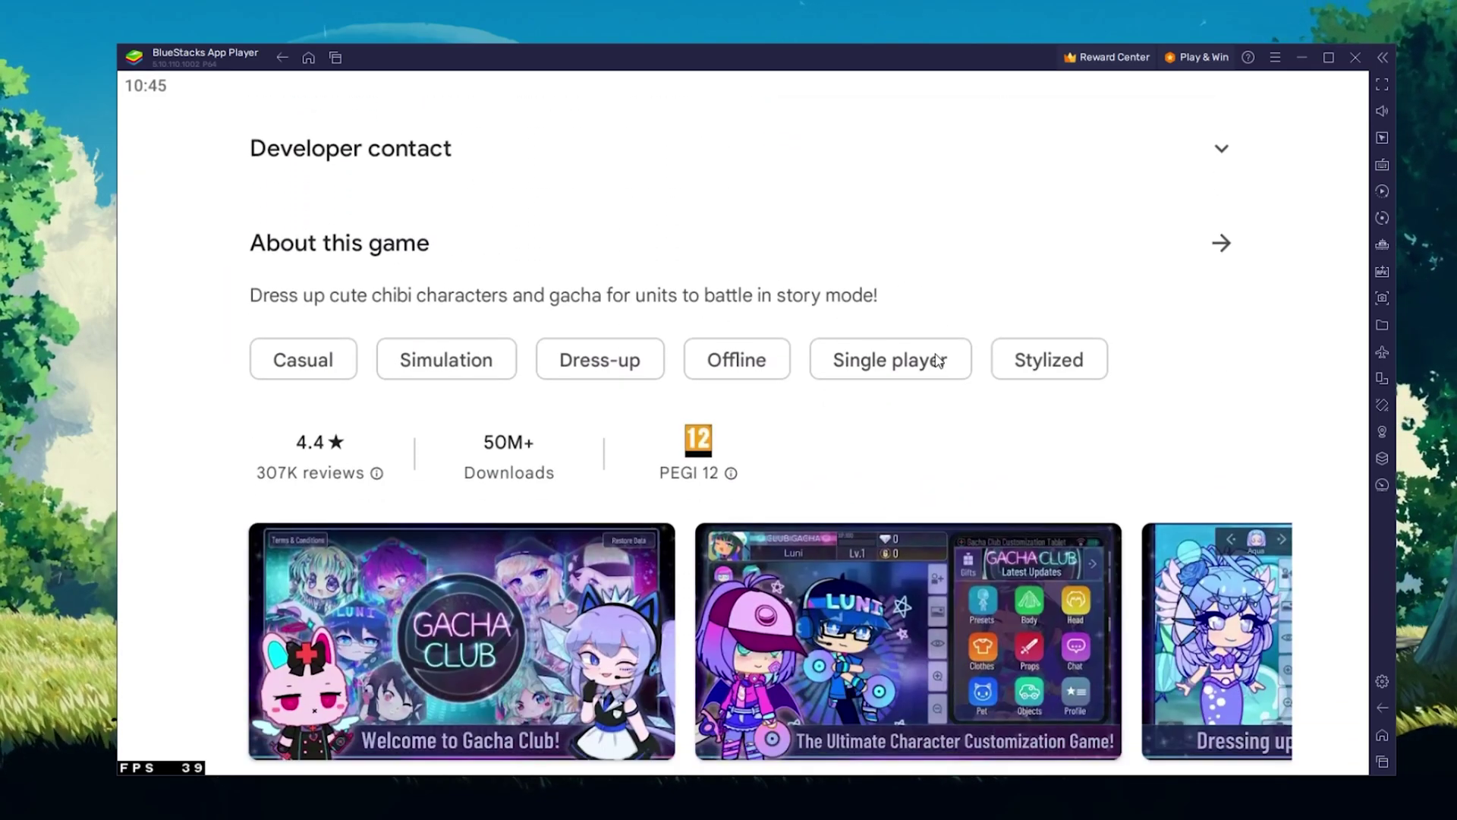
scroll(394, 449, "down", 2)
scroll(761, 338, "up", 10)
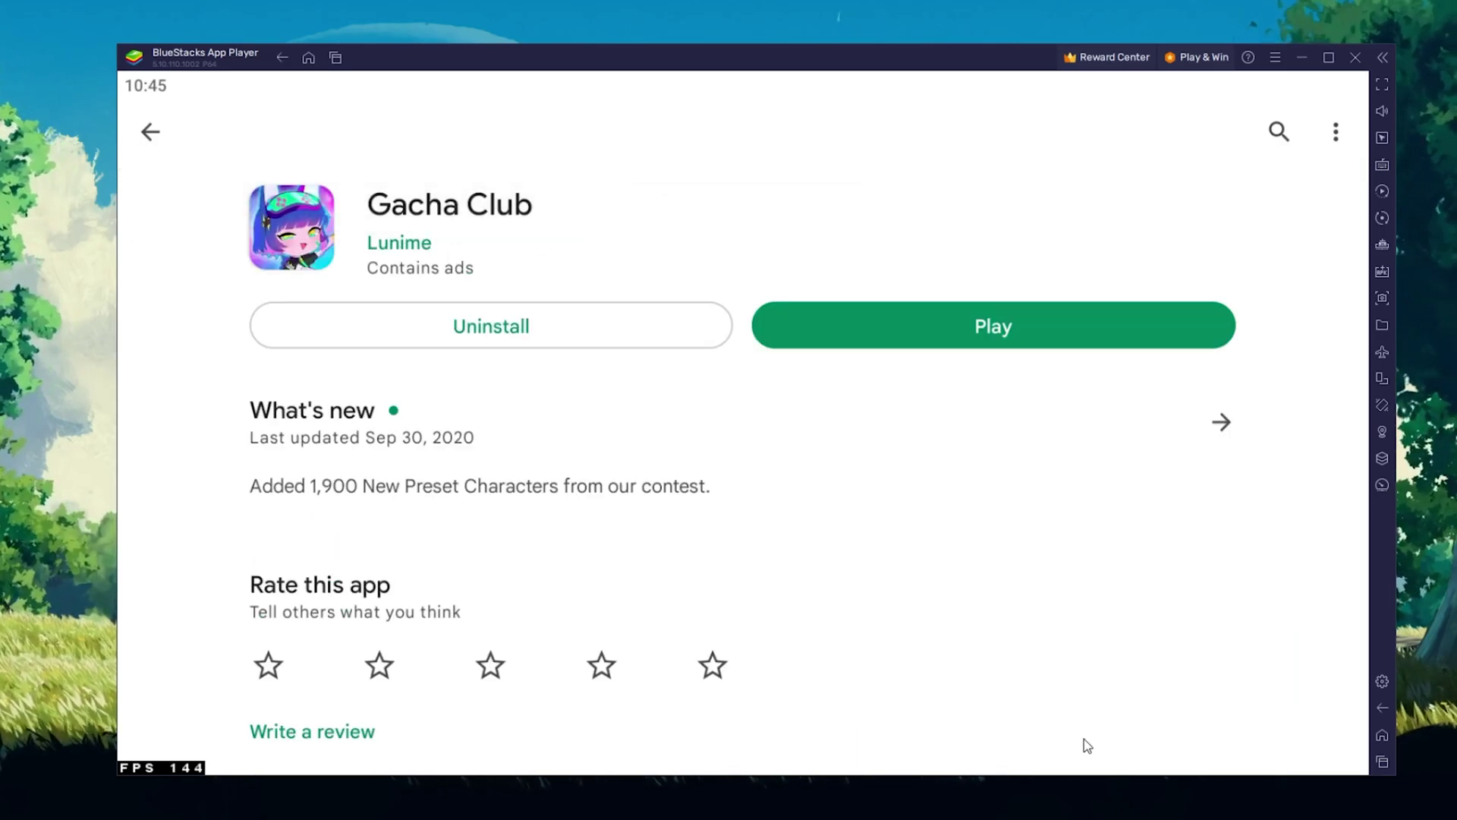
left_click(1380, 734)
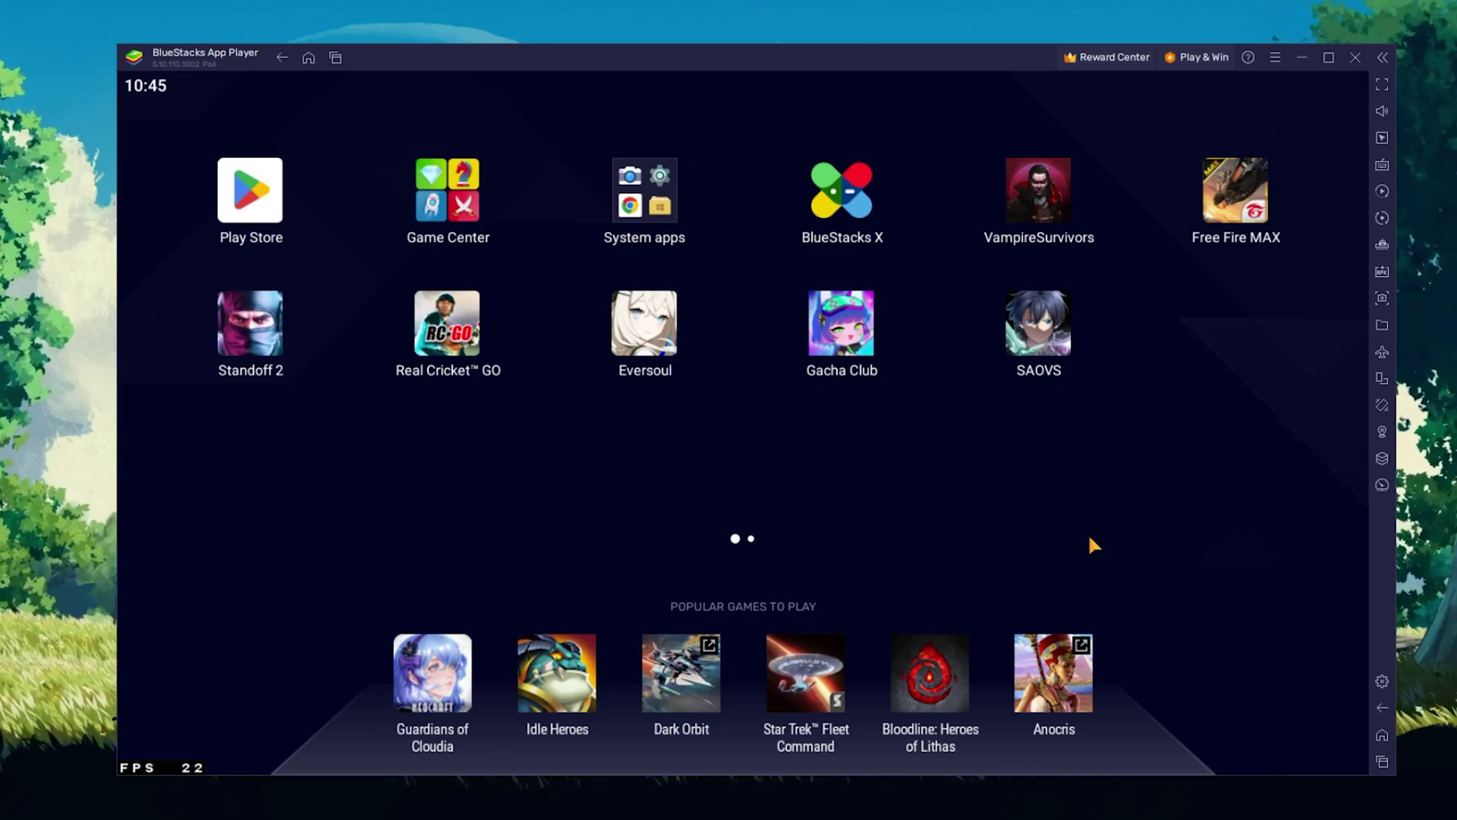
Step: In emulator Settings, keep CPU allocation at High (4 Cores) and memory at High (4 GB)
left_click(1381, 681)
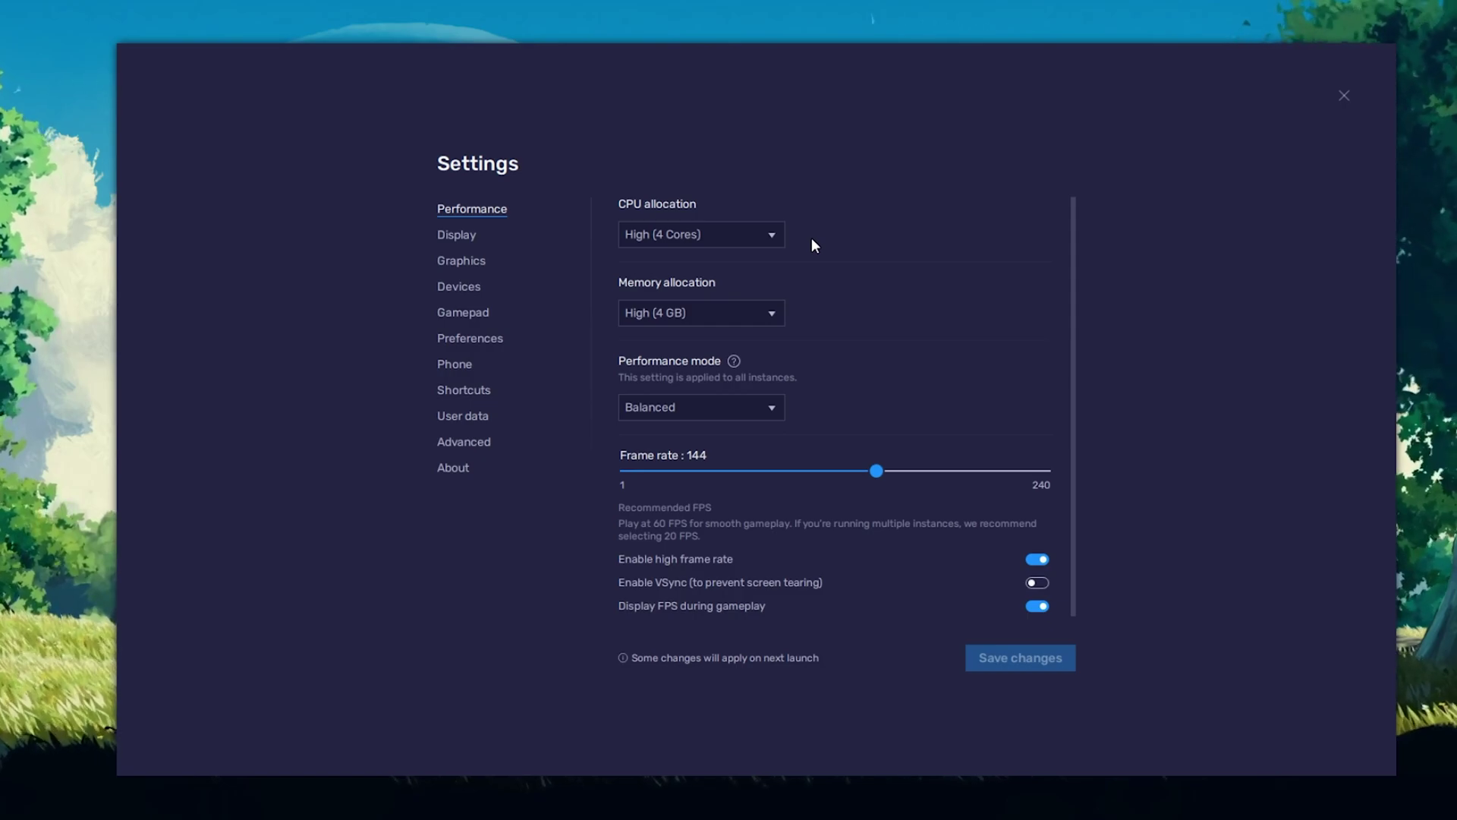
left_click(769, 234)
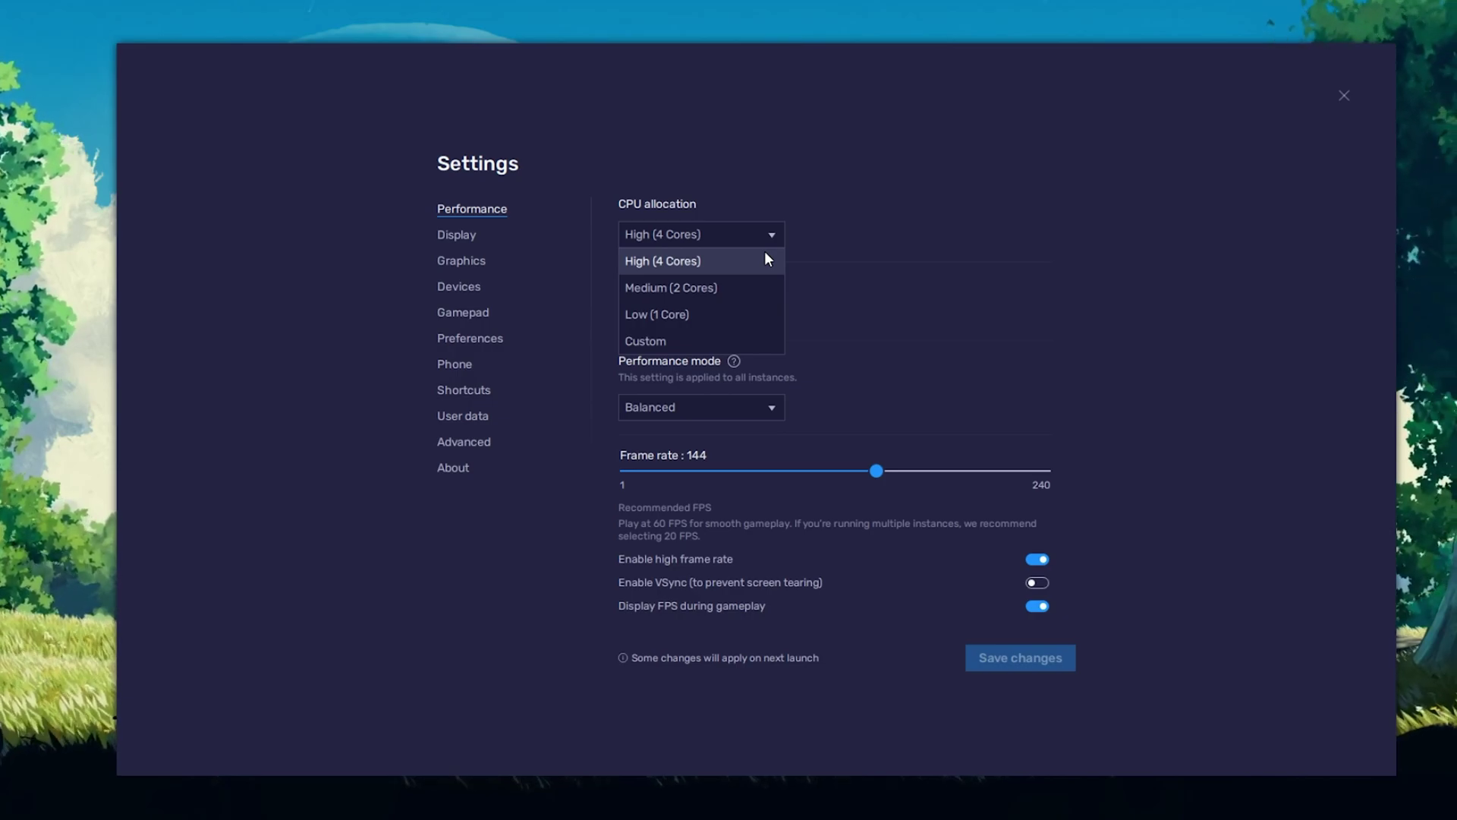
left_click(765, 260)
left_click(773, 314)
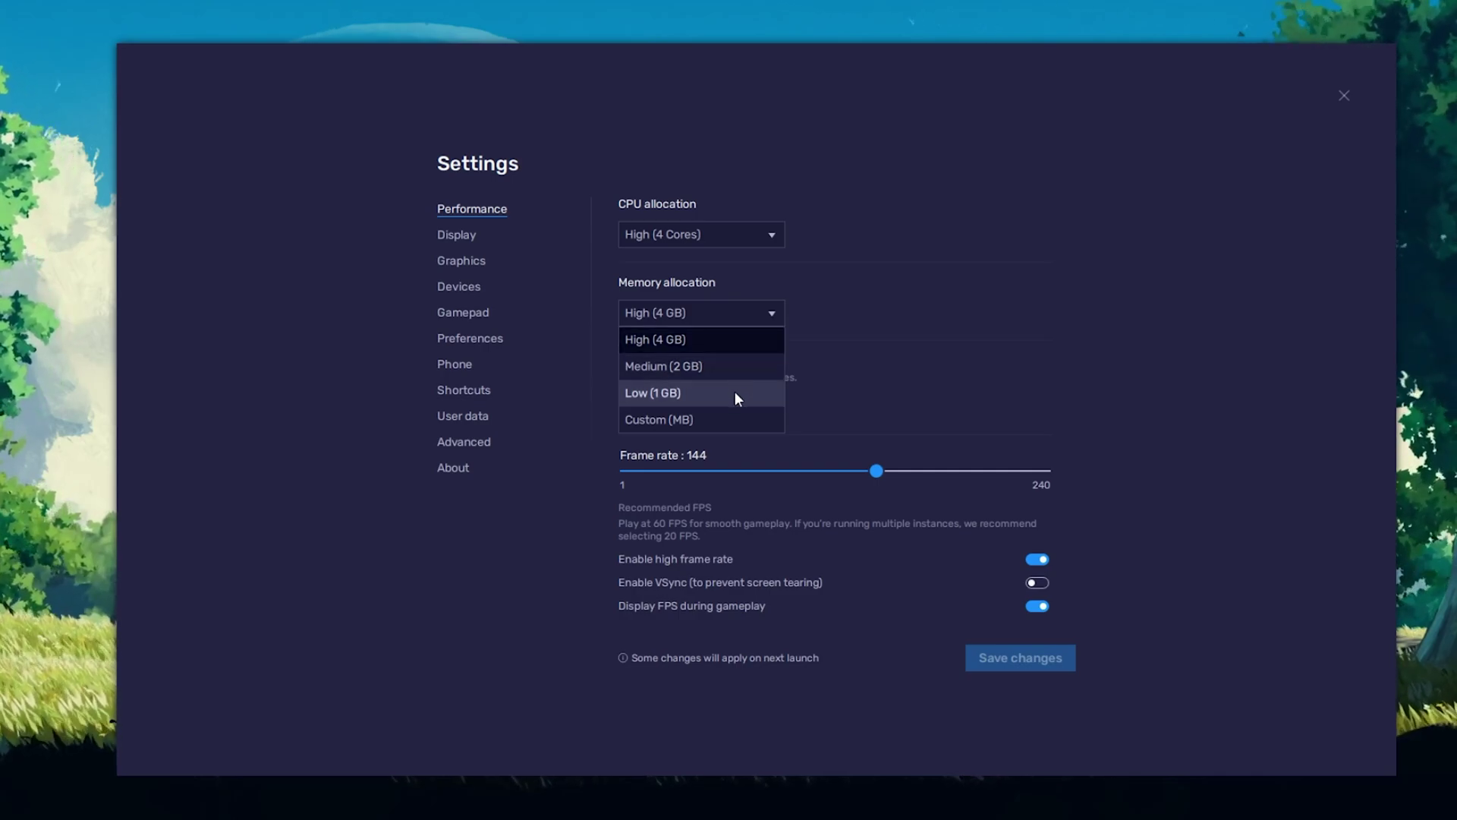
left_click(814, 355)
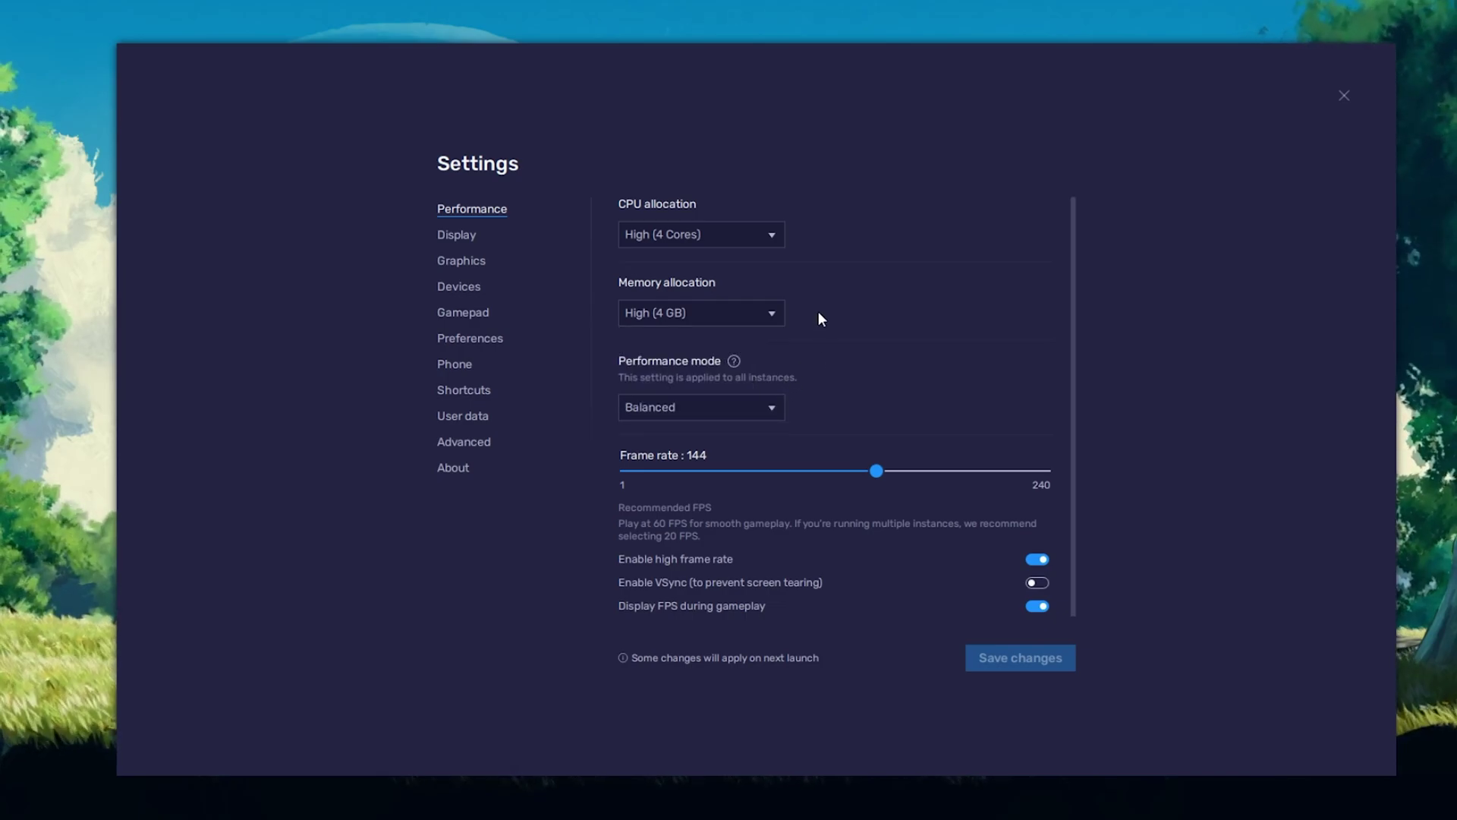
left_click(759, 409)
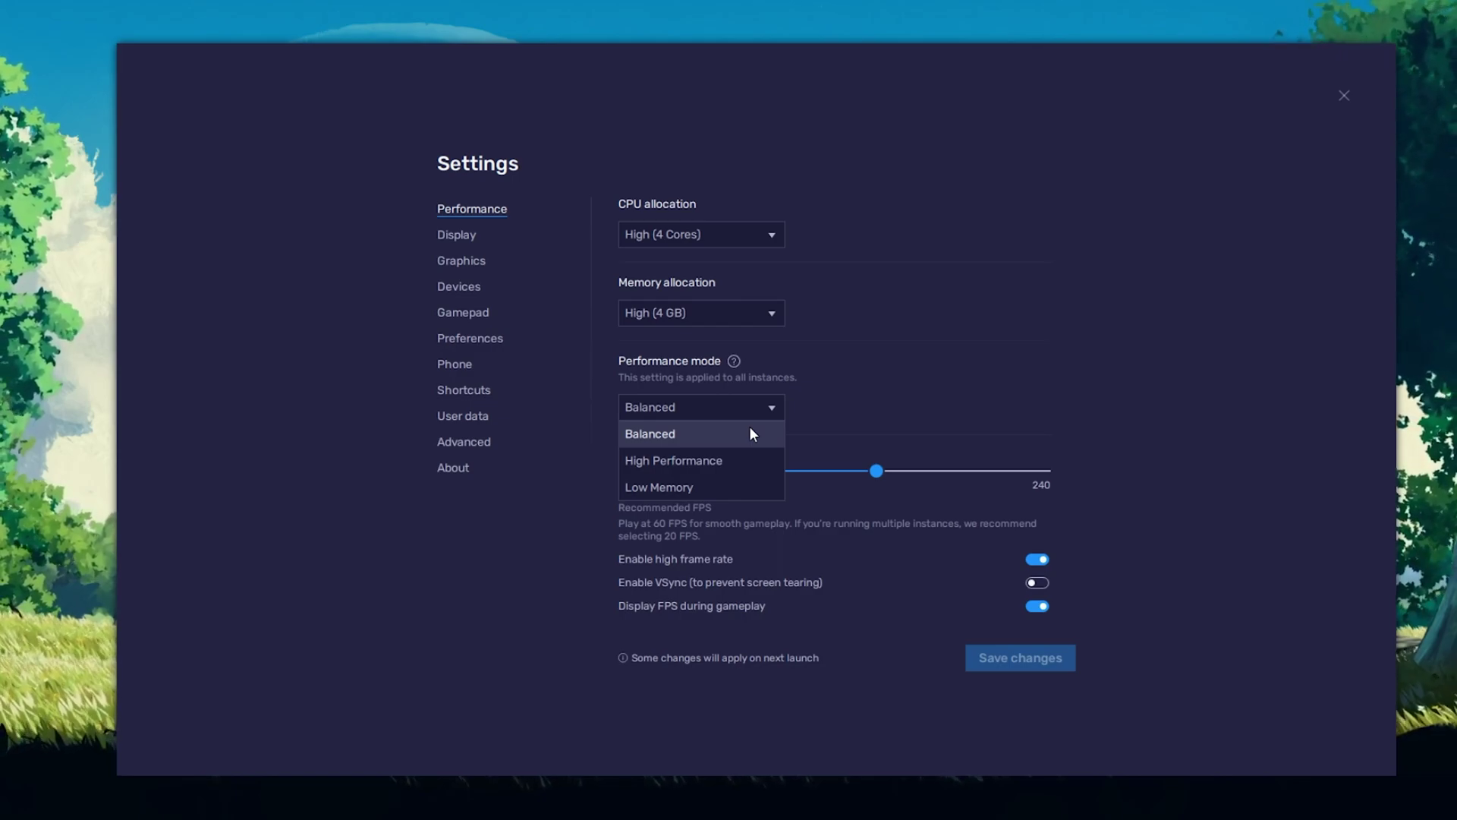
left_click(833, 395)
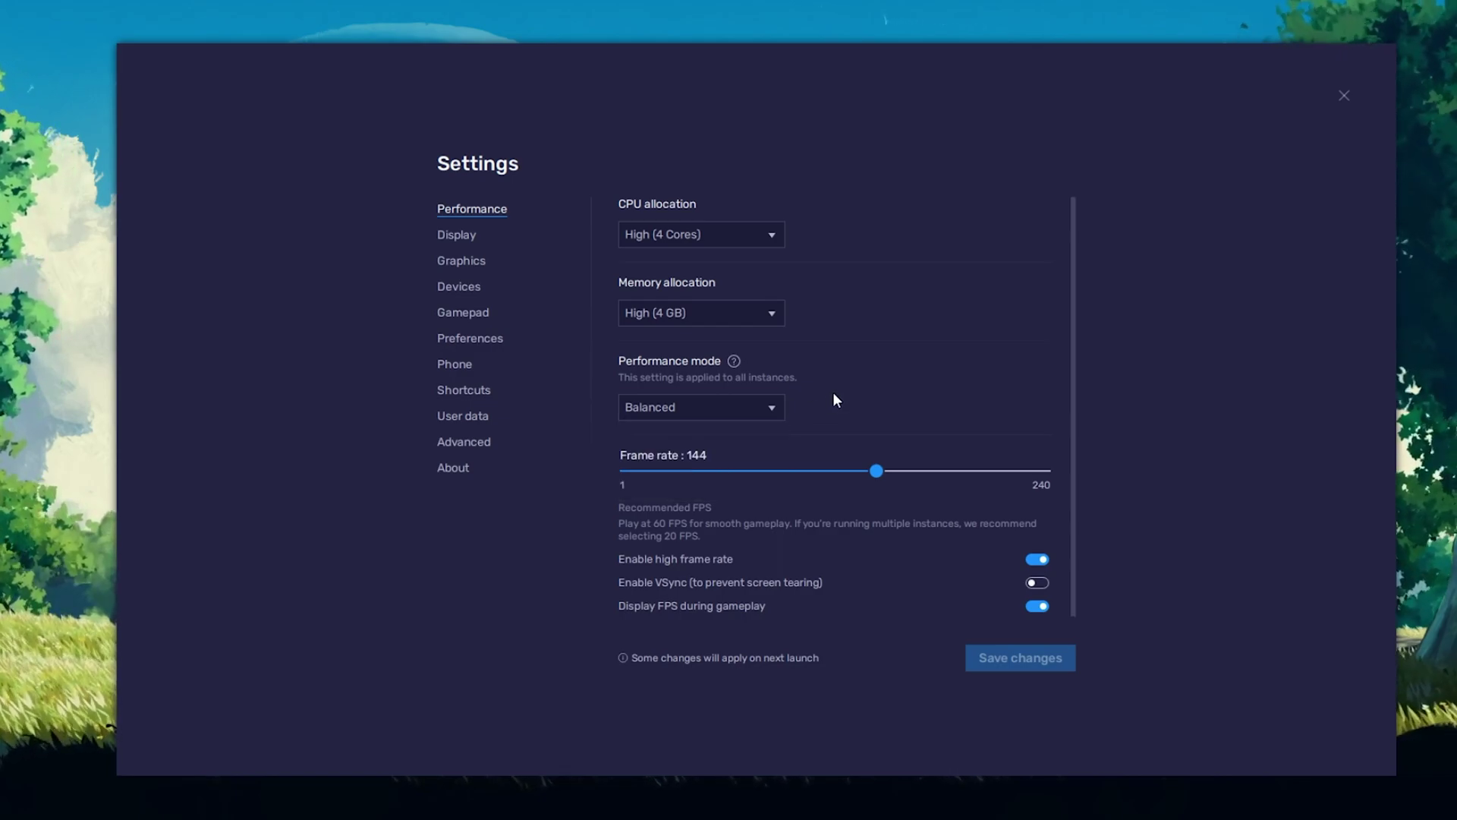
left_click(1036, 559)
left_click(1037, 559)
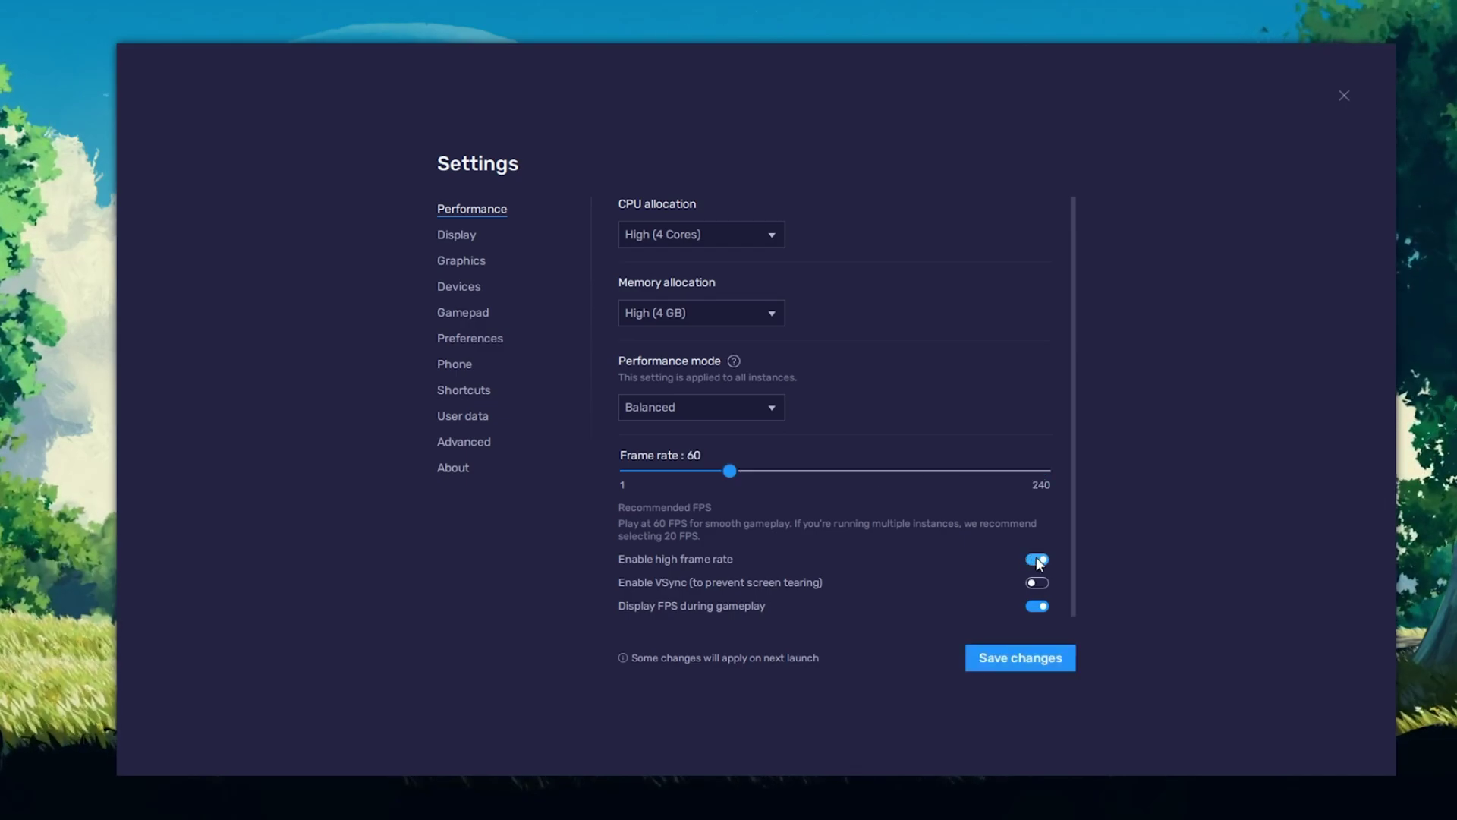
left_click(890, 471)
left_click_drag(889, 471, 876, 471)
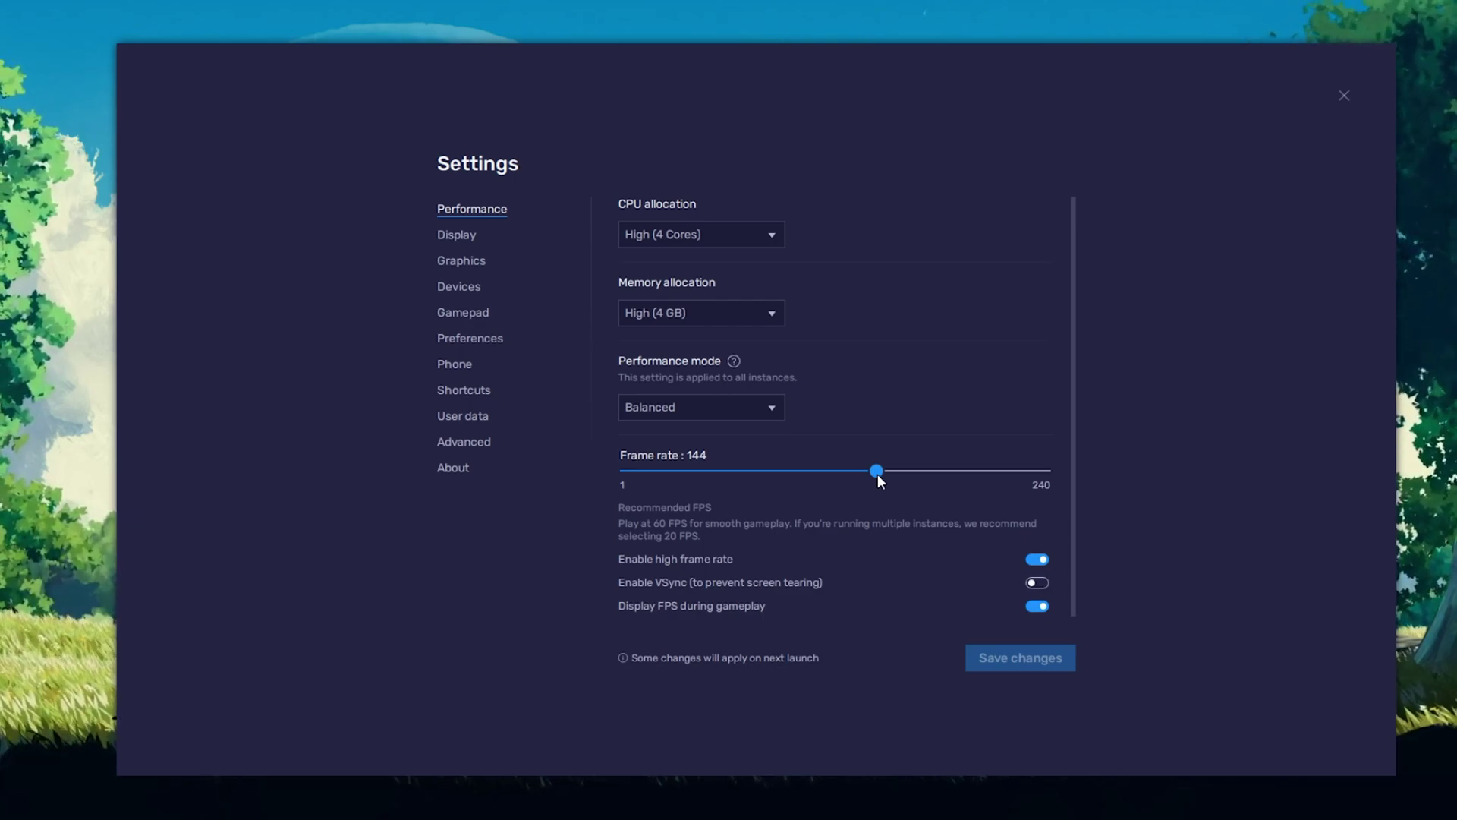
Step: Open the Windows display settings from the desktop's right-click menu
right_click(89, 534)
left_click(293, 703)
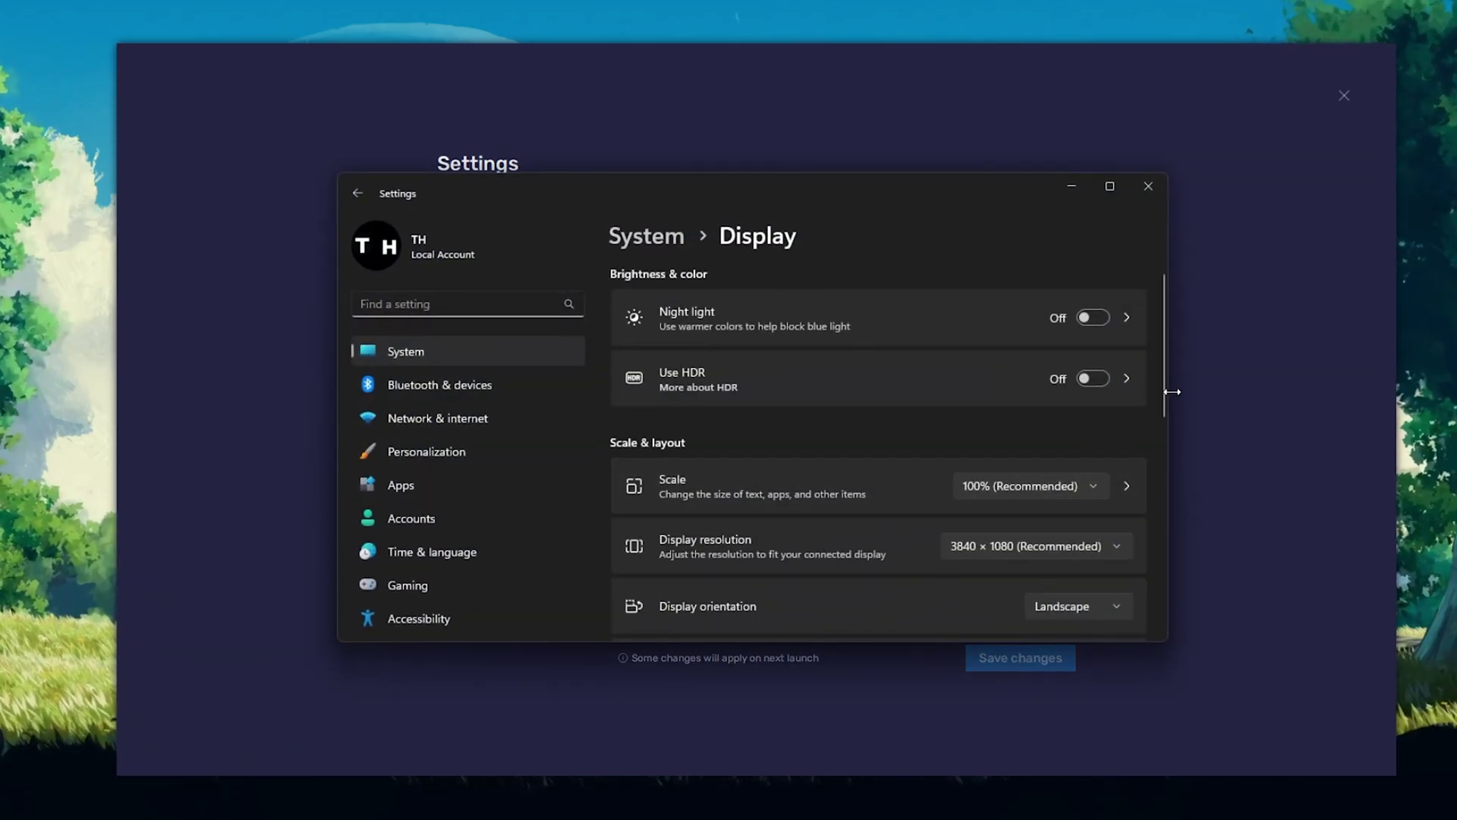
left_click_drag(1163, 388, 1136, 525)
scroll(1136, 526, "down", 3)
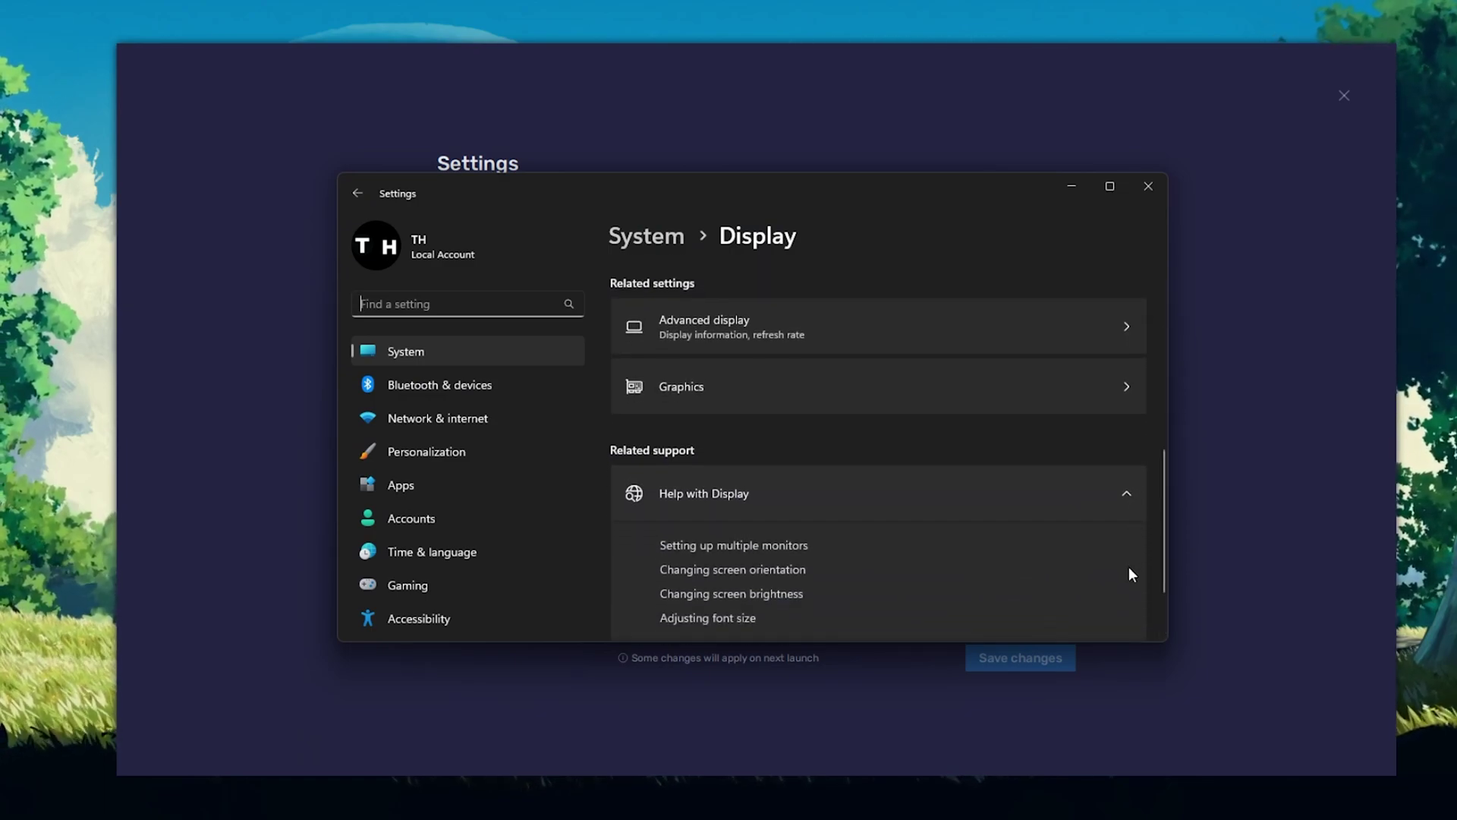
Step: In Advanced display, keep the monitor's refresh rate at 119.97 Hz
left_click(912, 346)
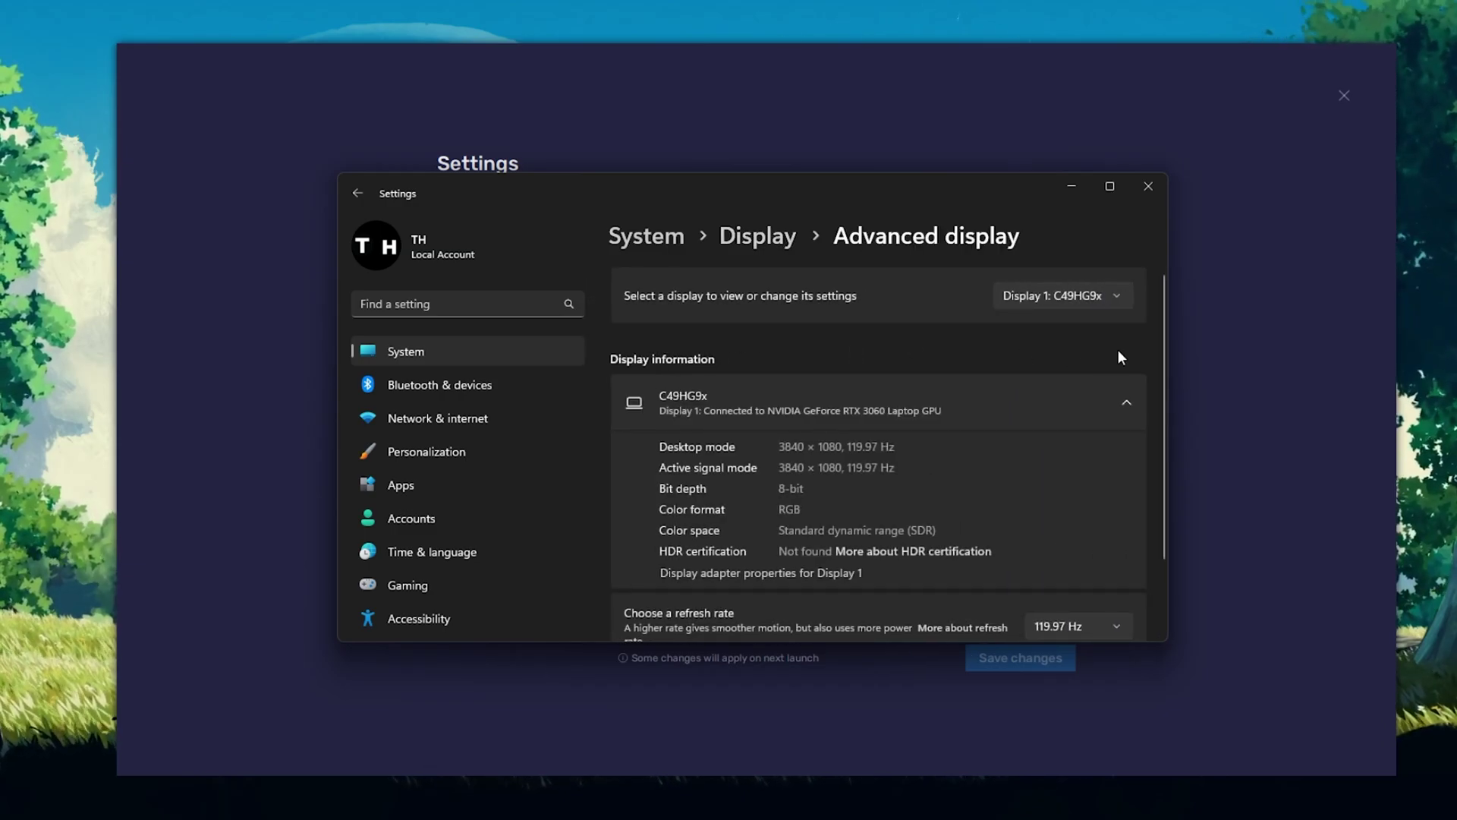
left_click_drag(1158, 344, 1159, 458)
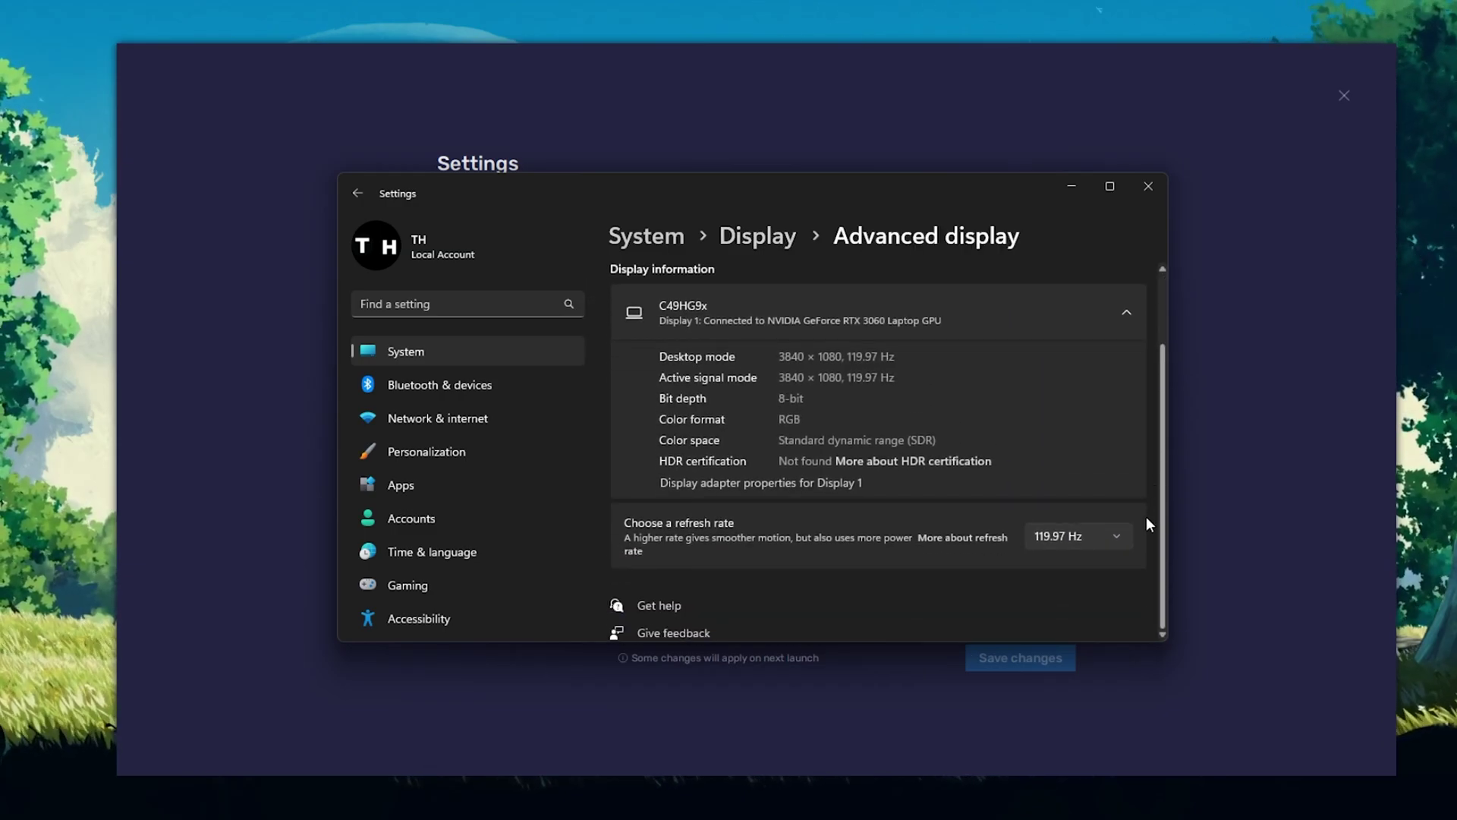
left_click(1124, 536)
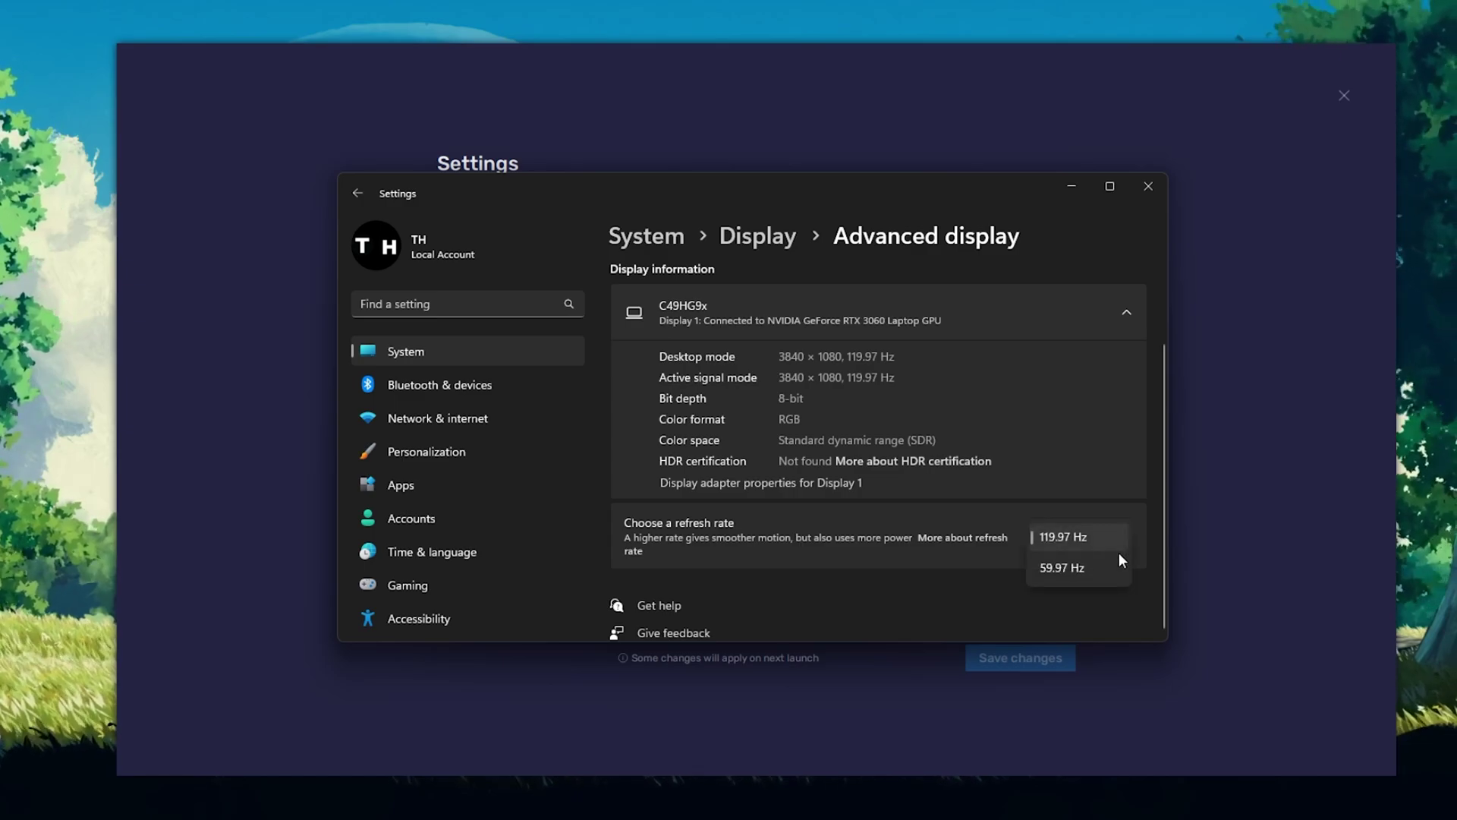
left_click(1117, 536)
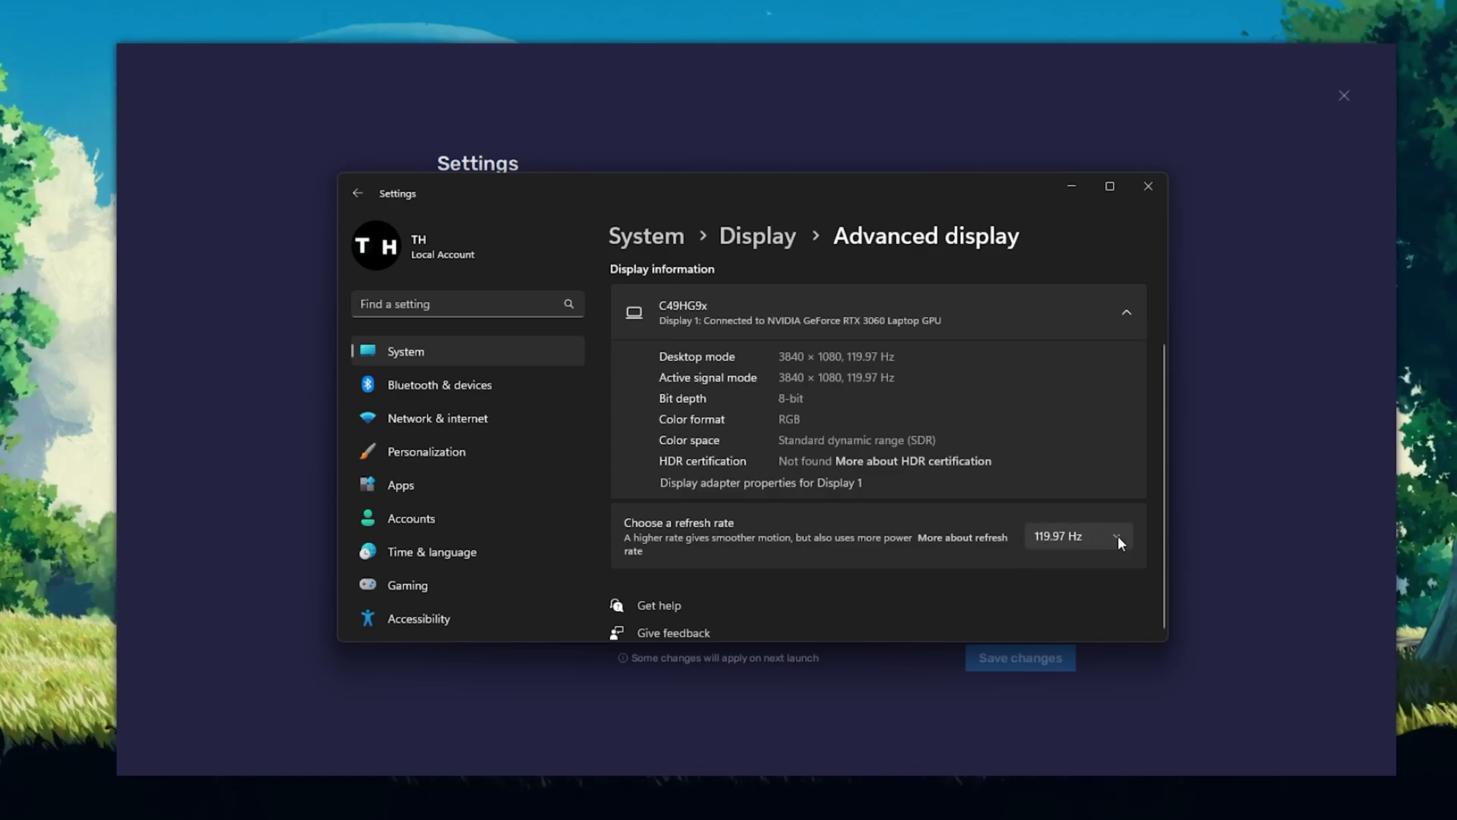
Step: Close Windows Settings and keep BlueStacks' FPS display during gameplay turned on
left_click(1146, 187)
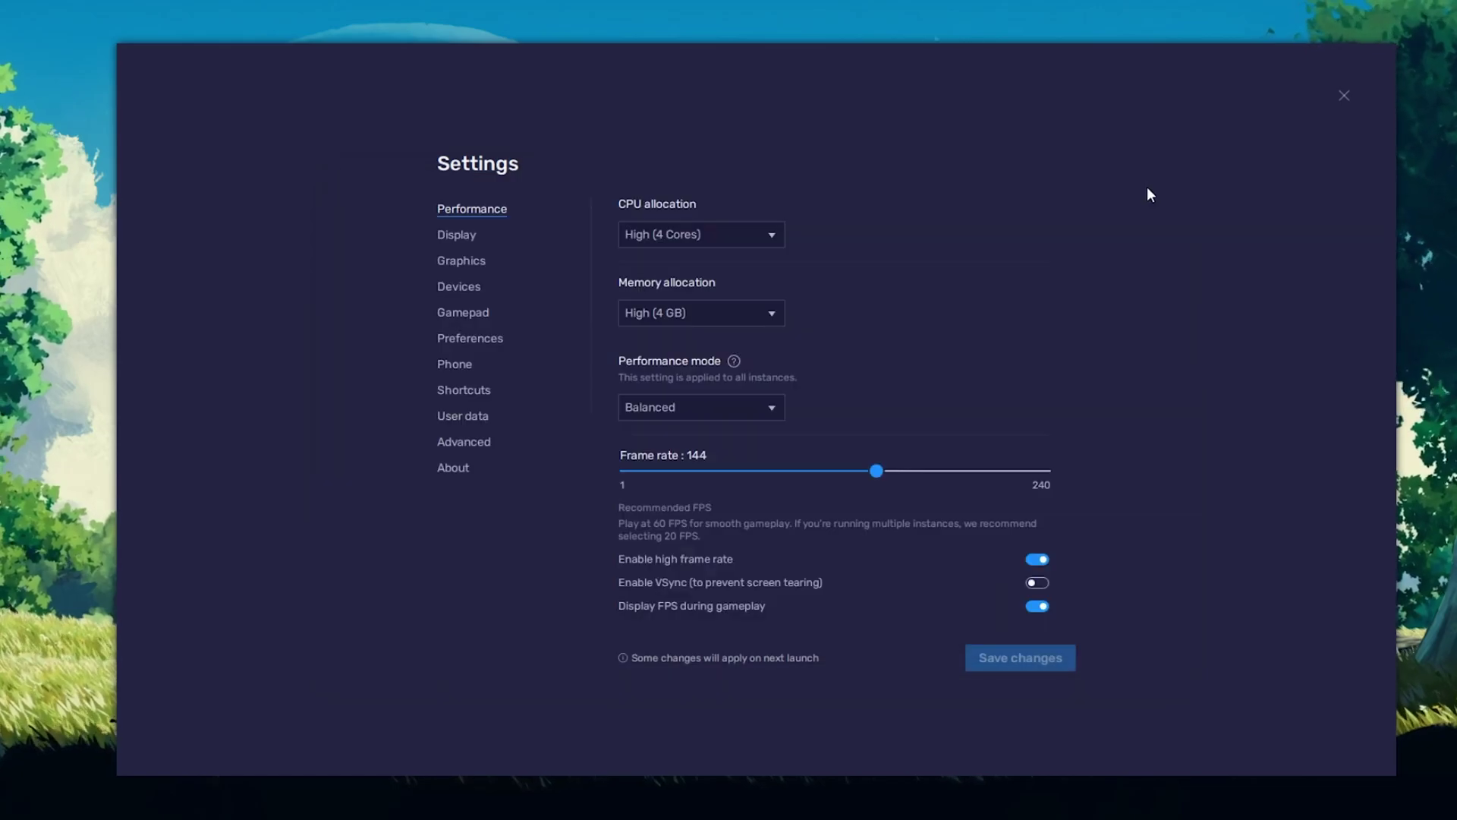
left_click(1035, 607)
left_click(1035, 607)
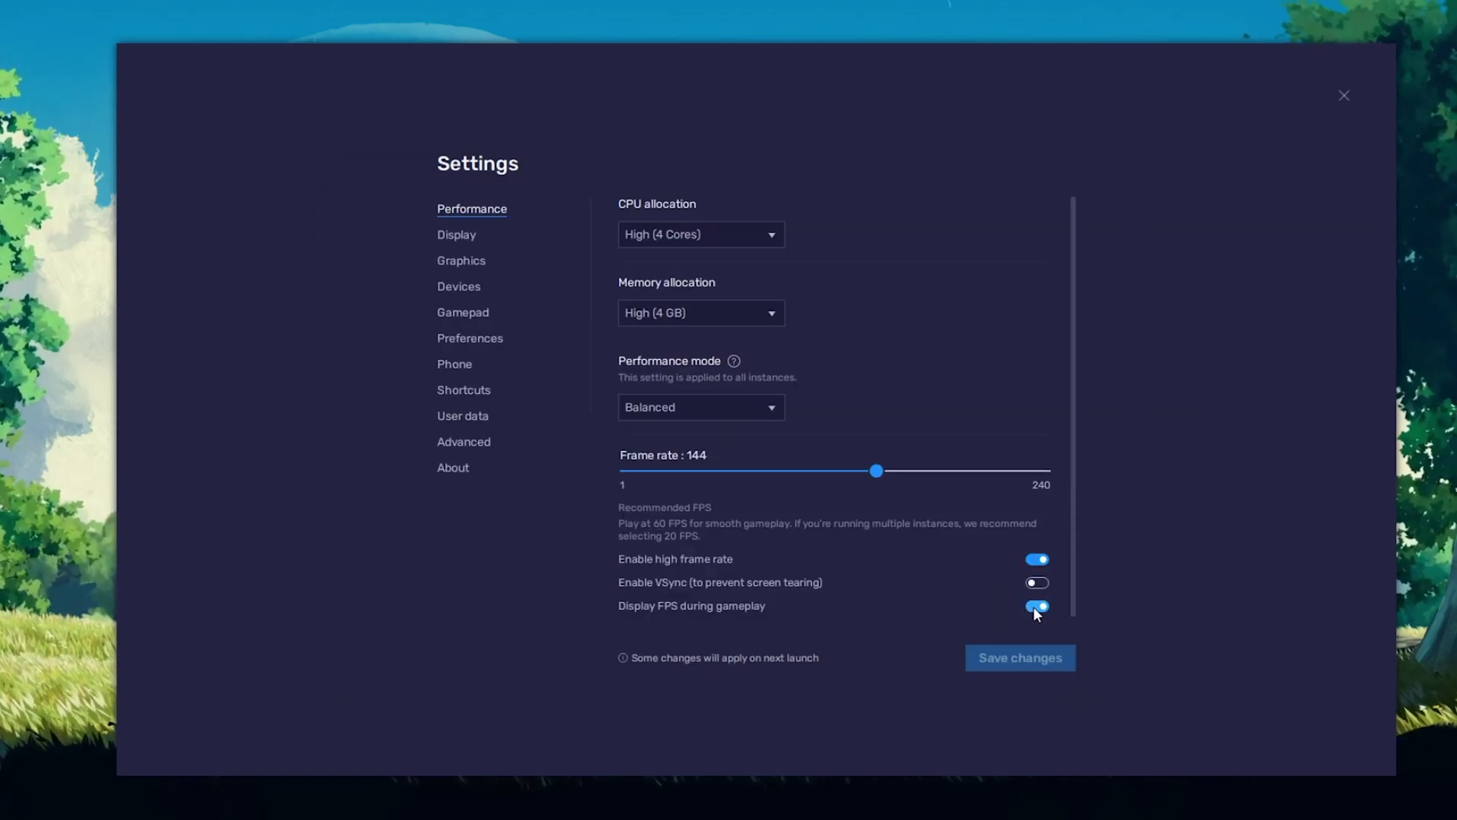
Step: In Display settings, keep Landscape orientation and settle back on 1600 x 900 resolution
left_click(460, 237)
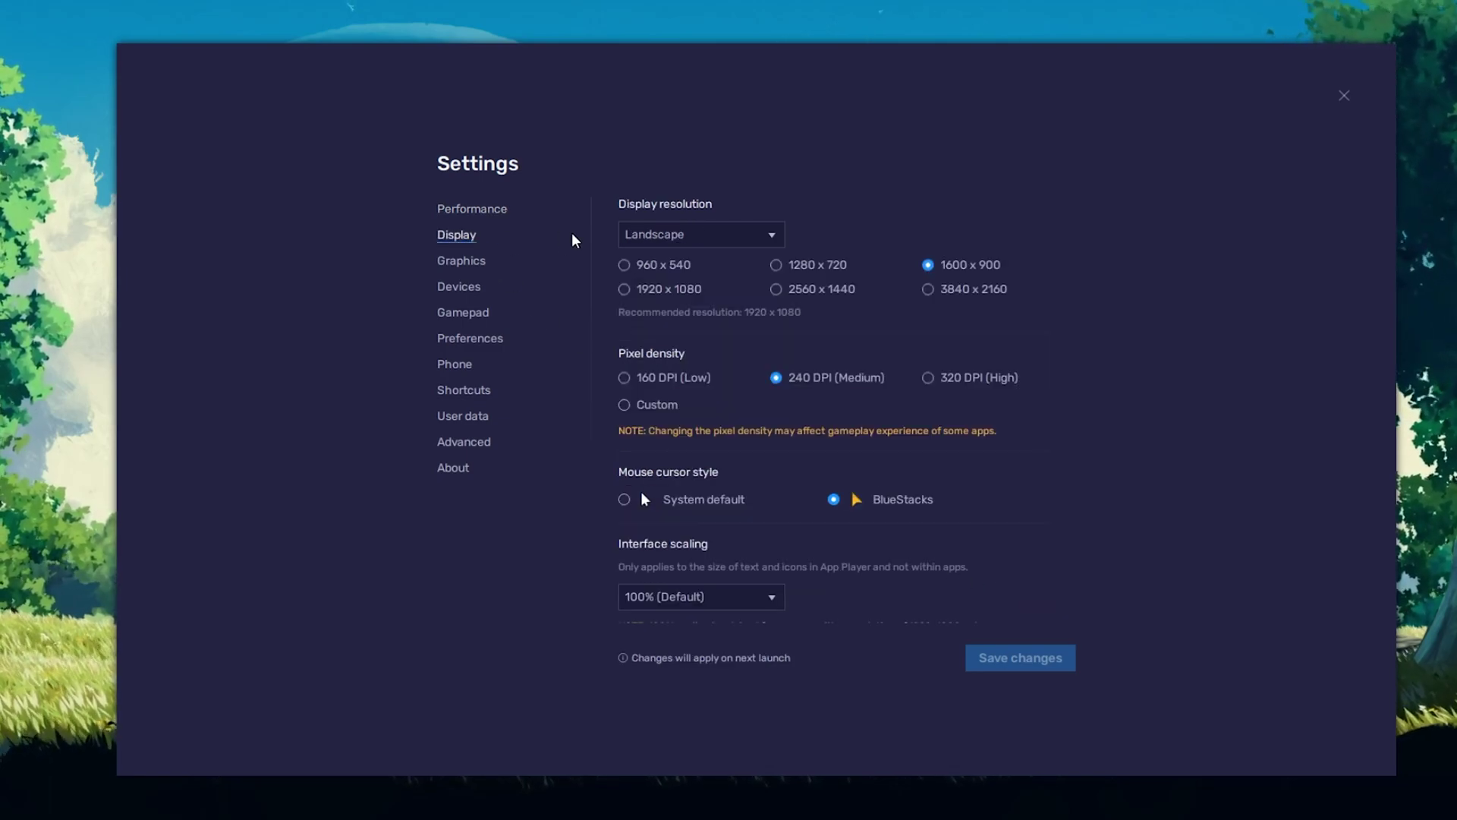
left_click(753, 242)
left_click(779, 261)
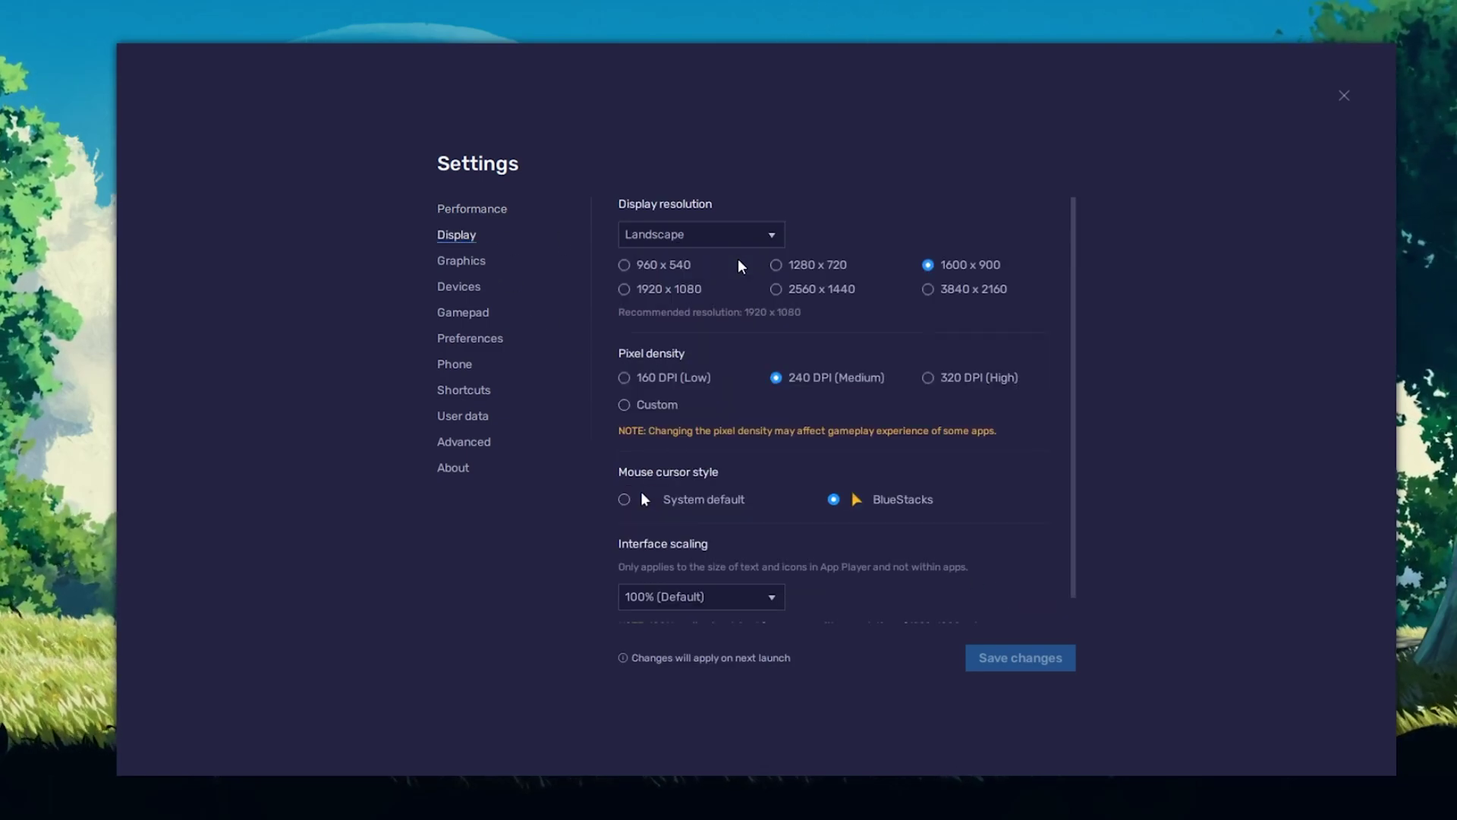
left_click(777, 265)
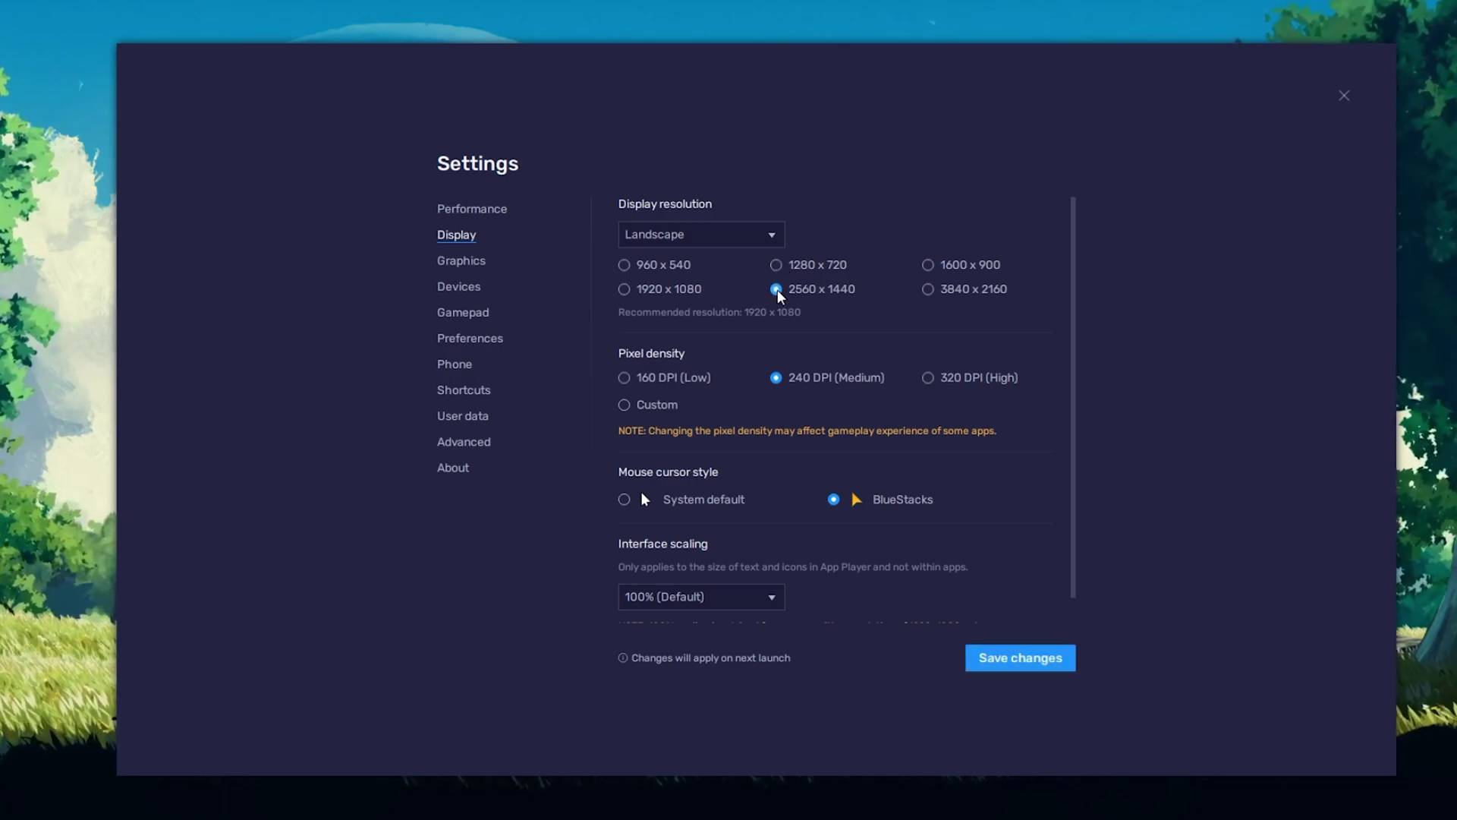
left_click(776, 289)
left_click(929, 287)
left_click(928, 266)
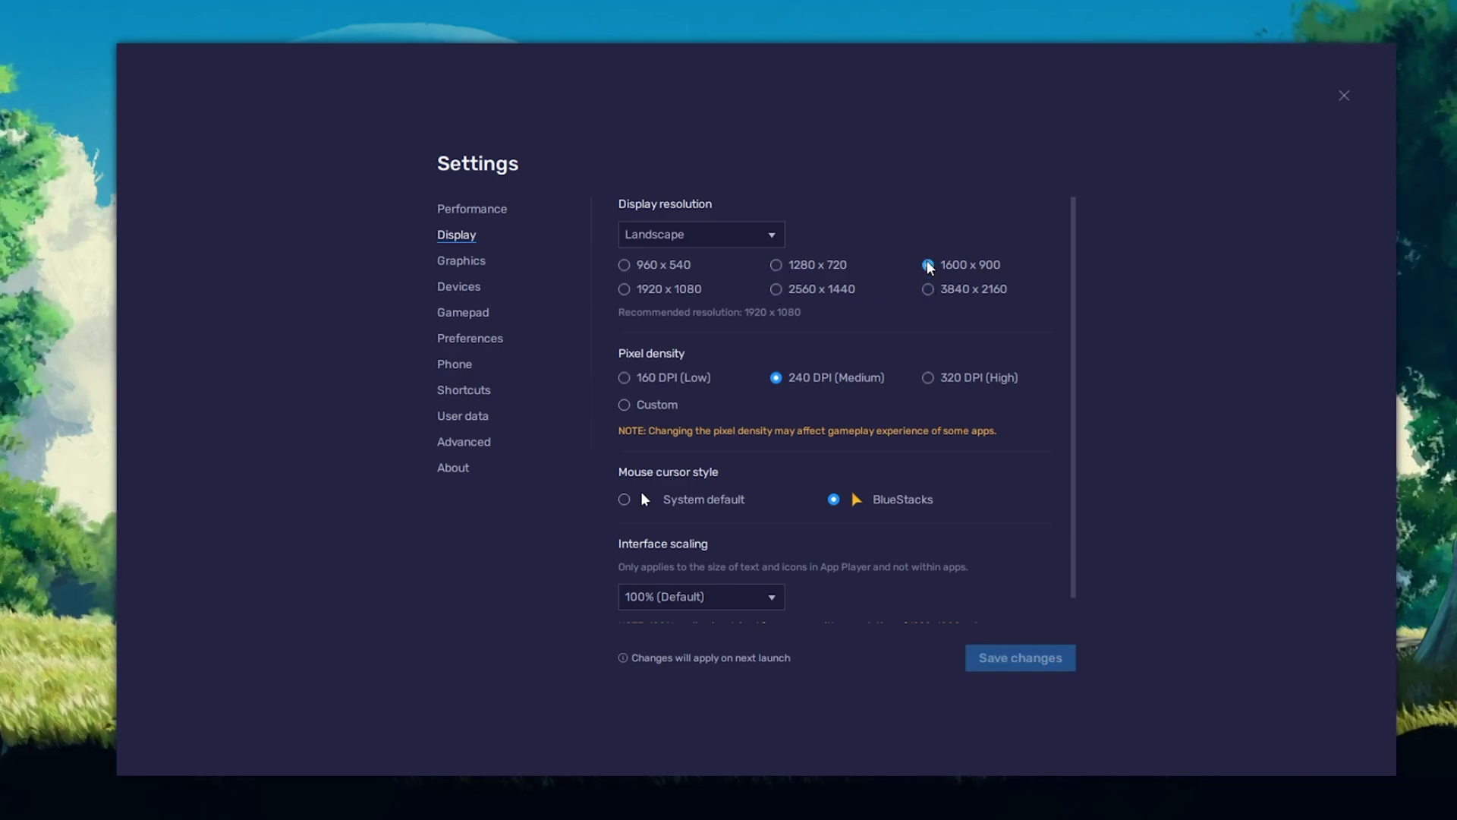
Step: Close the emulator settings, shrink the window slightly, and launch Gacha Club
left_click(1344, 94)
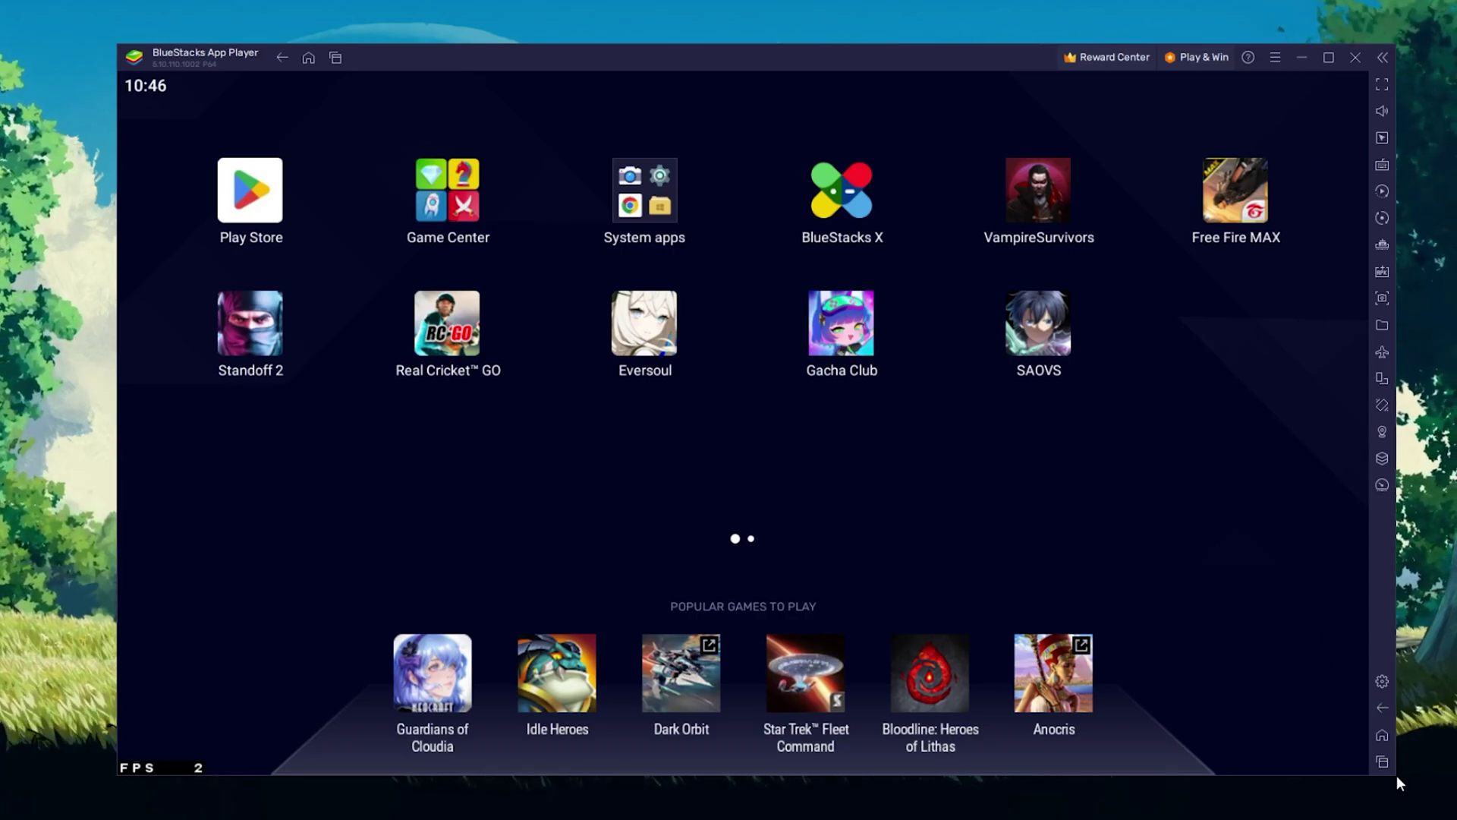
mouse_move(1396, 775)
left_mouse_down()
mouse_move(1354, 751)
mouse_move(1387, 763)
left_mouse_up()
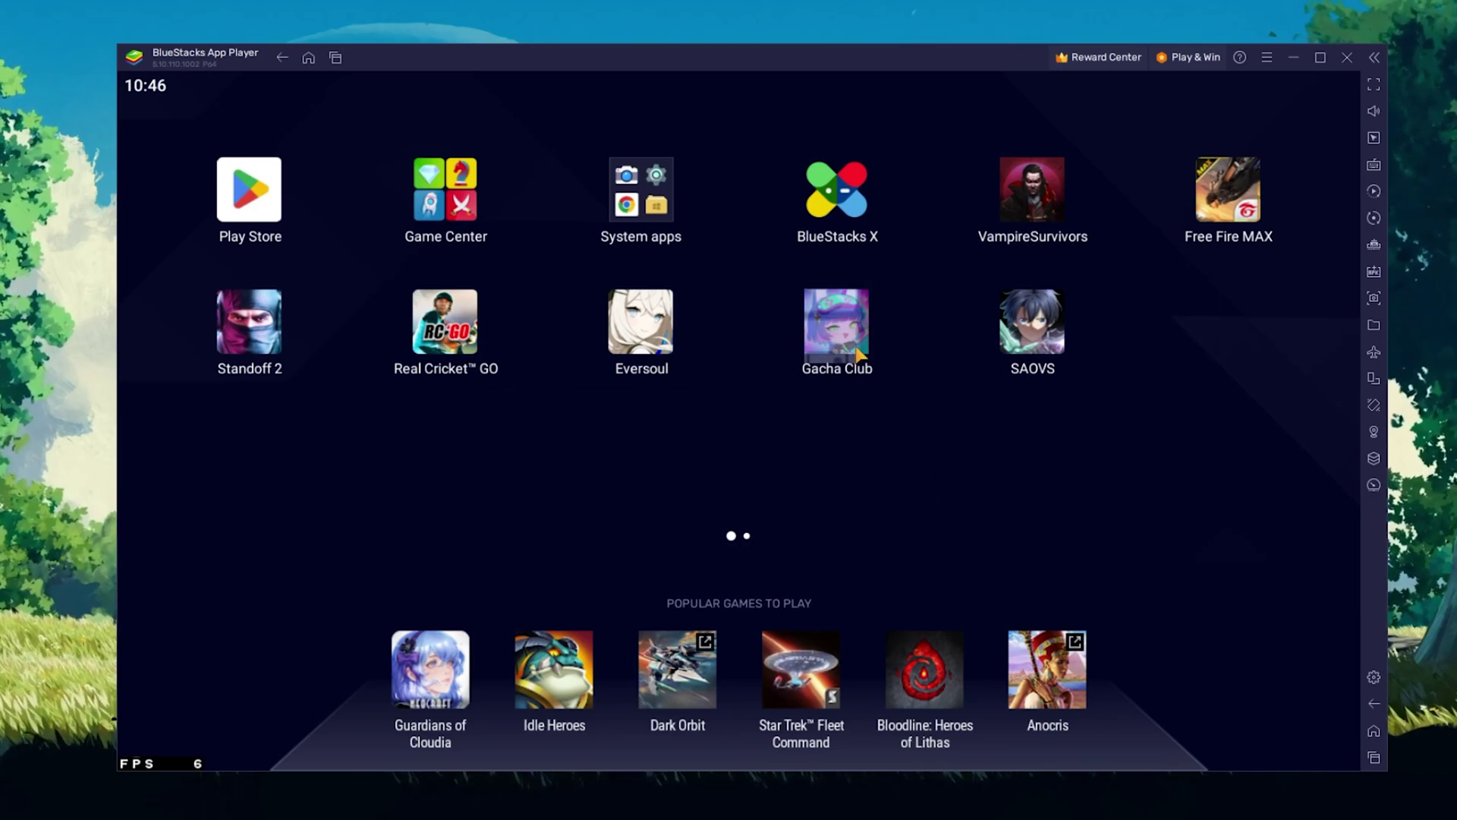
left_click(837, 322)
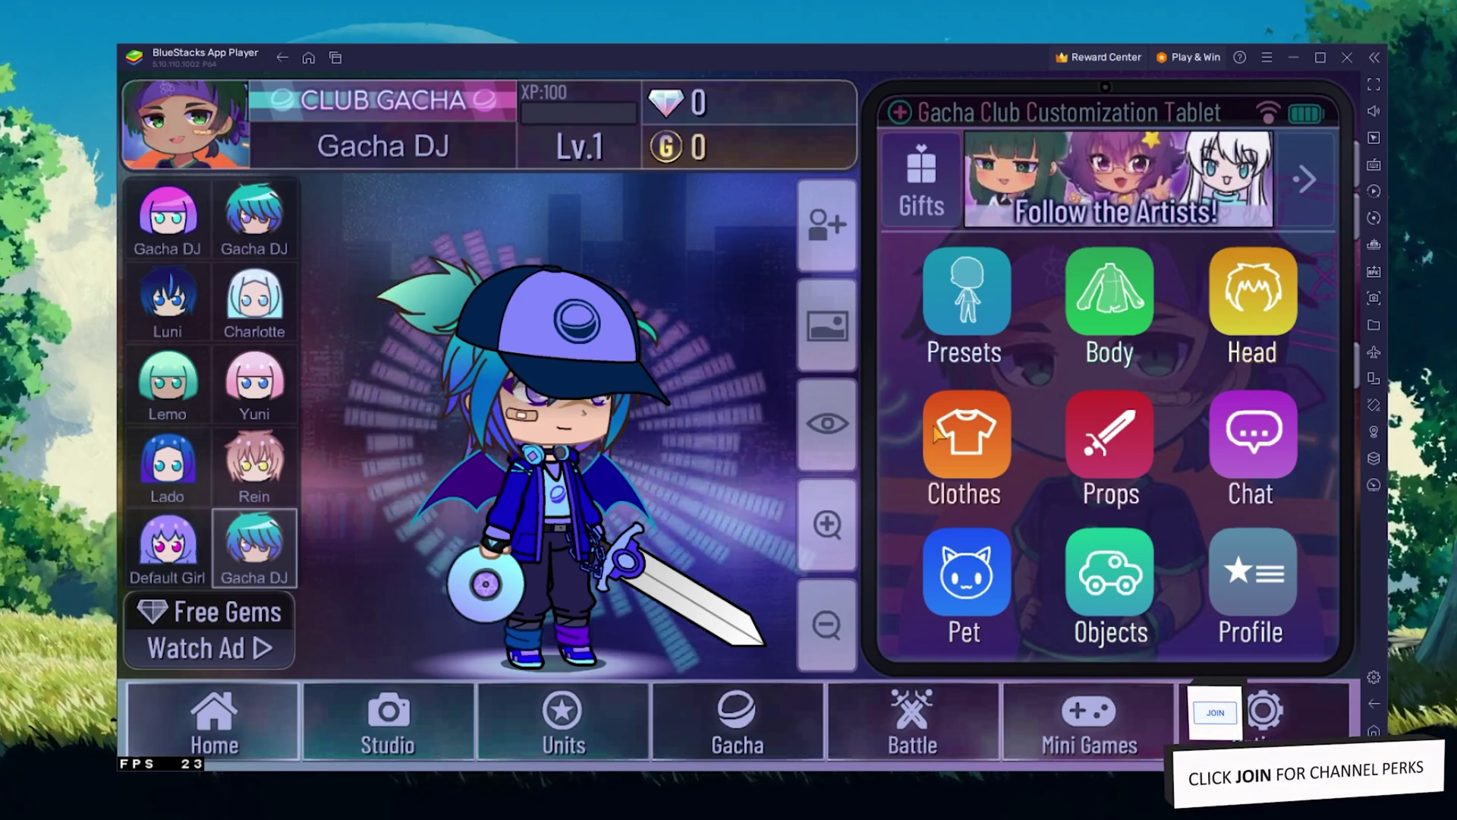
Step: Place a slightly shrunk WASD D-pad at Gacha Club's lower left and save the controls
mouse_move(1372, 165)
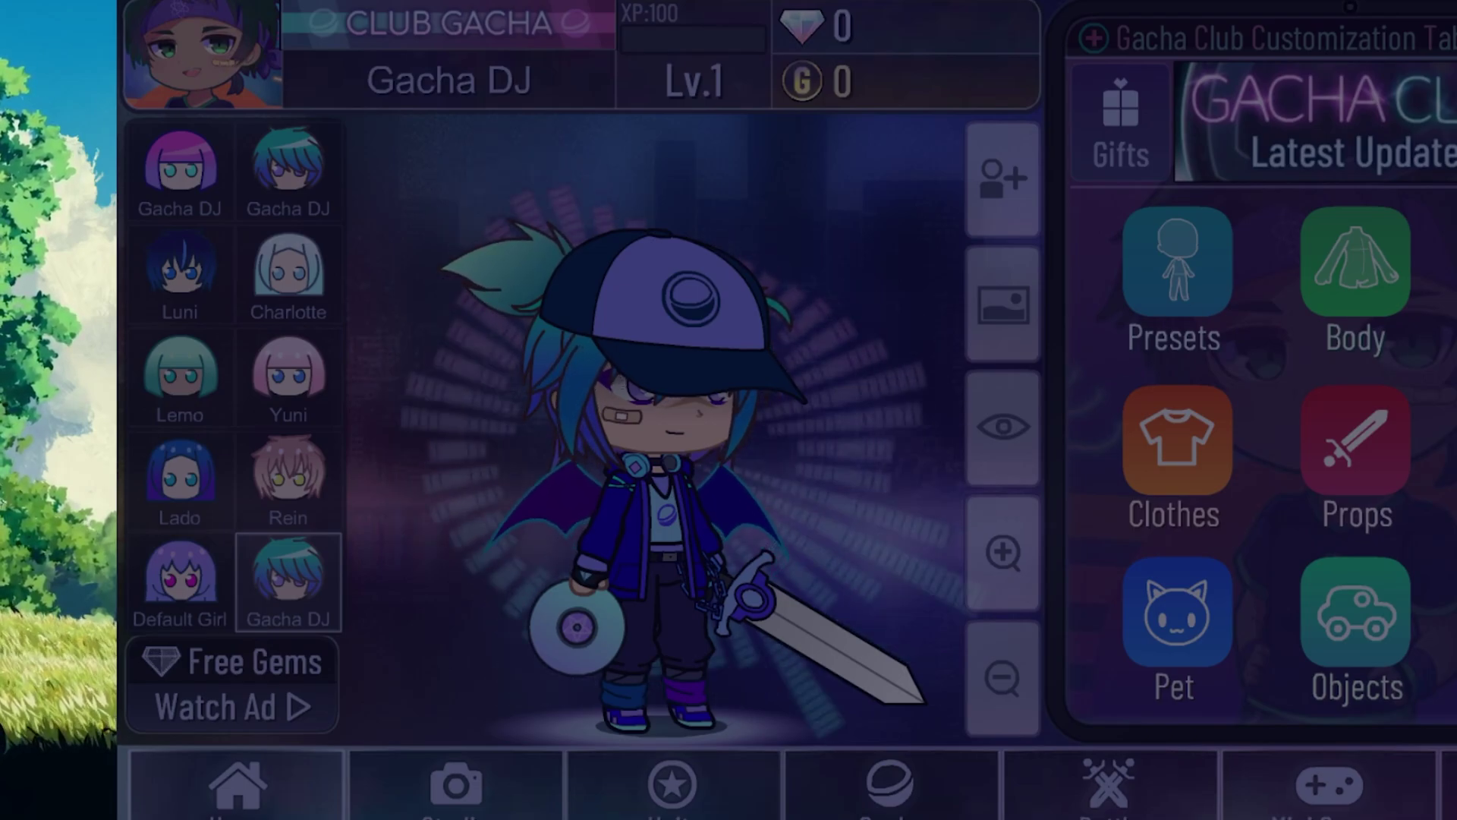
left_click_drag(319, 584, 335, 667)
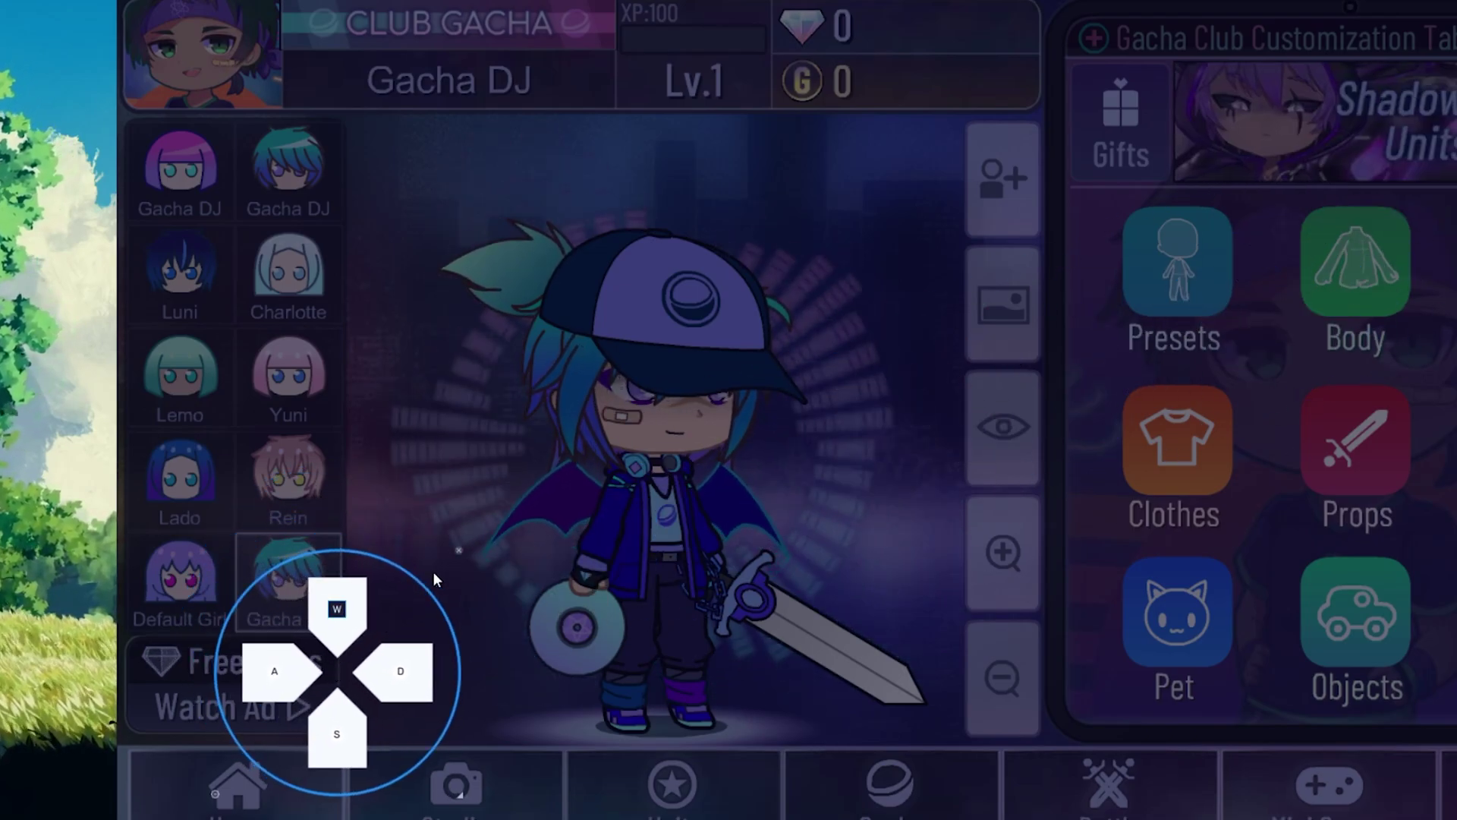
left_click_drag(455, 781, 403, 739)
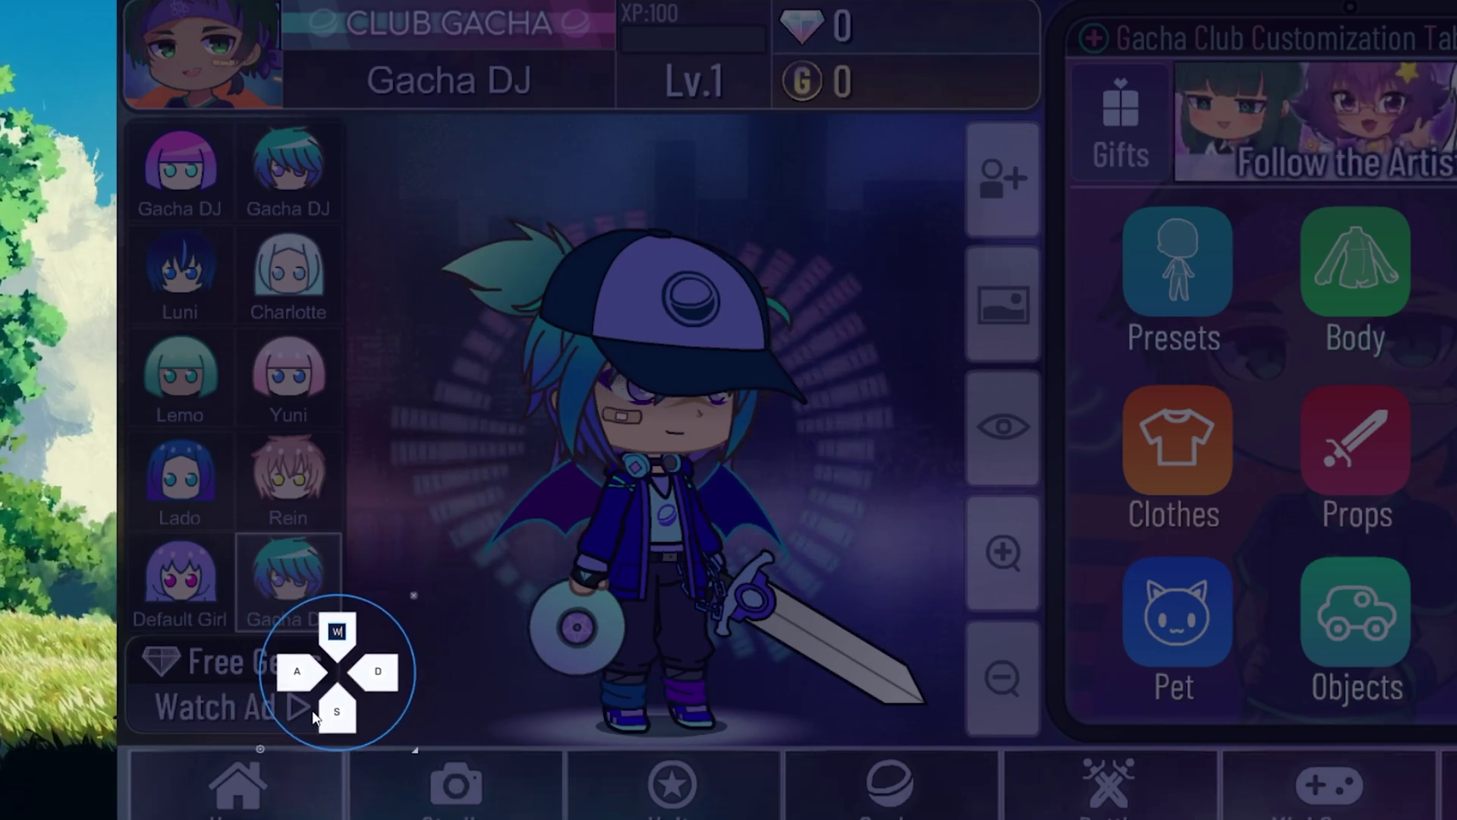
key("Escape")
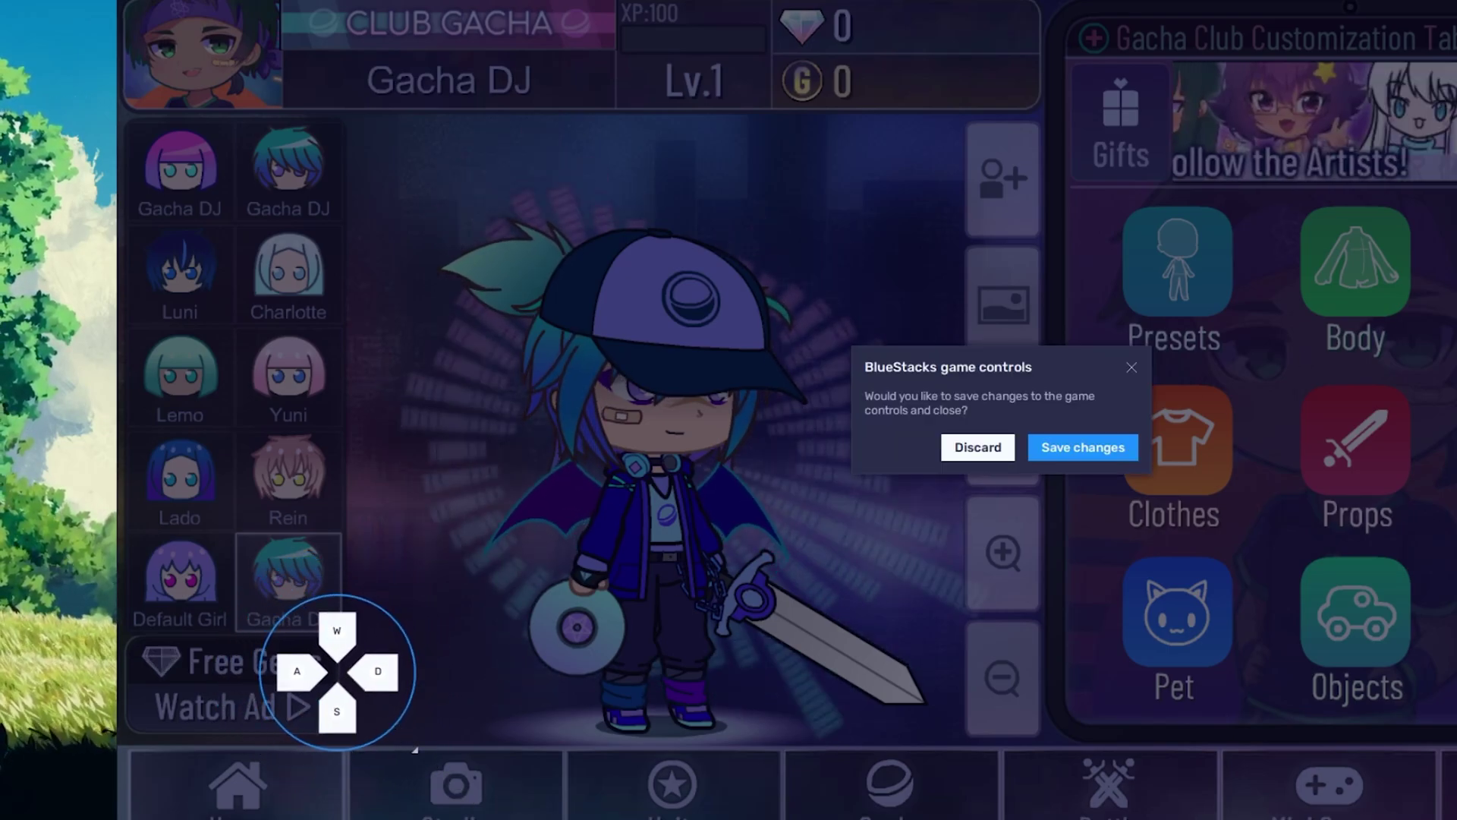
left_click(1083, 447)
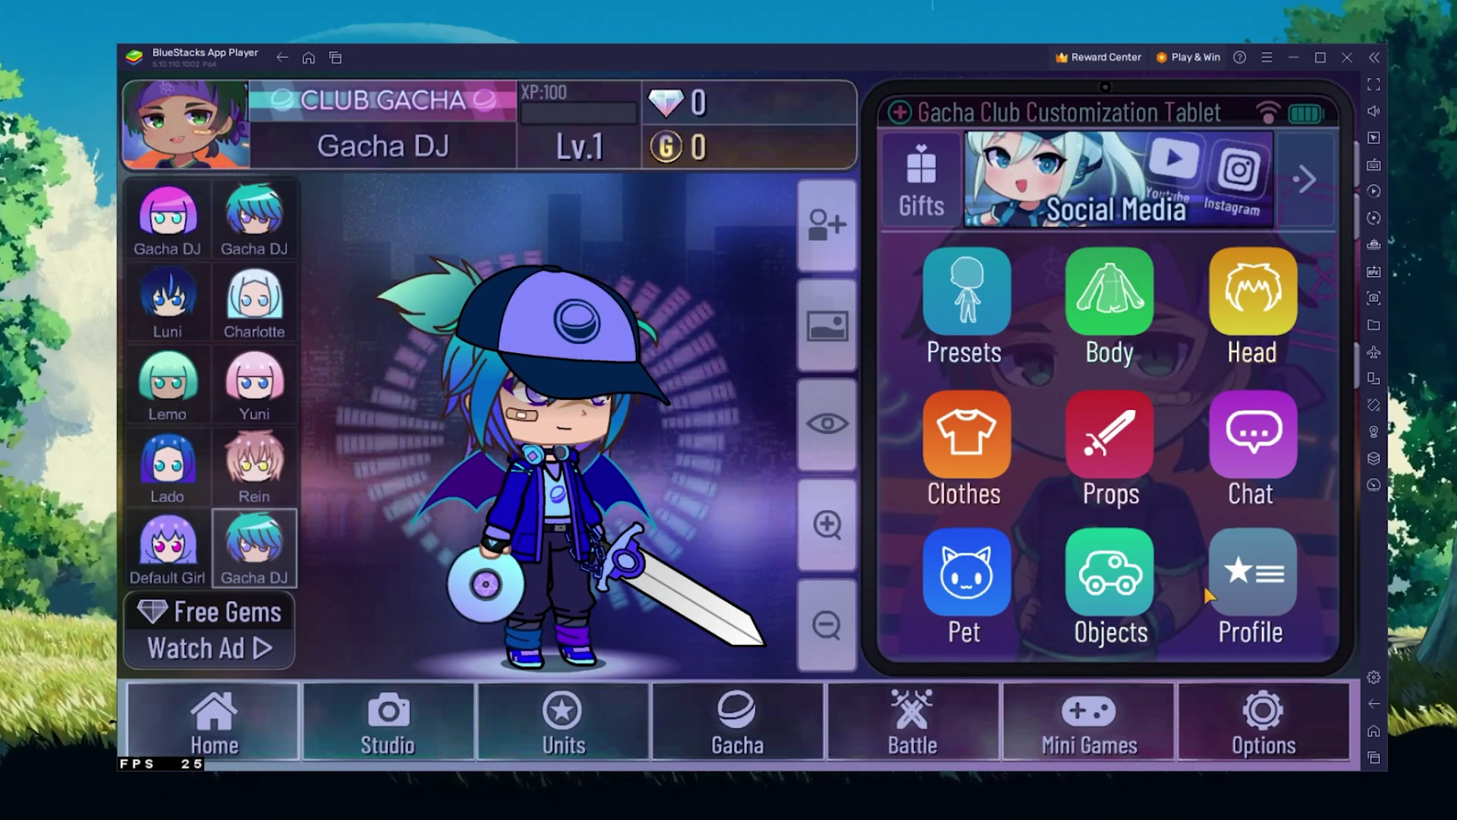
left_click(1223, 698)
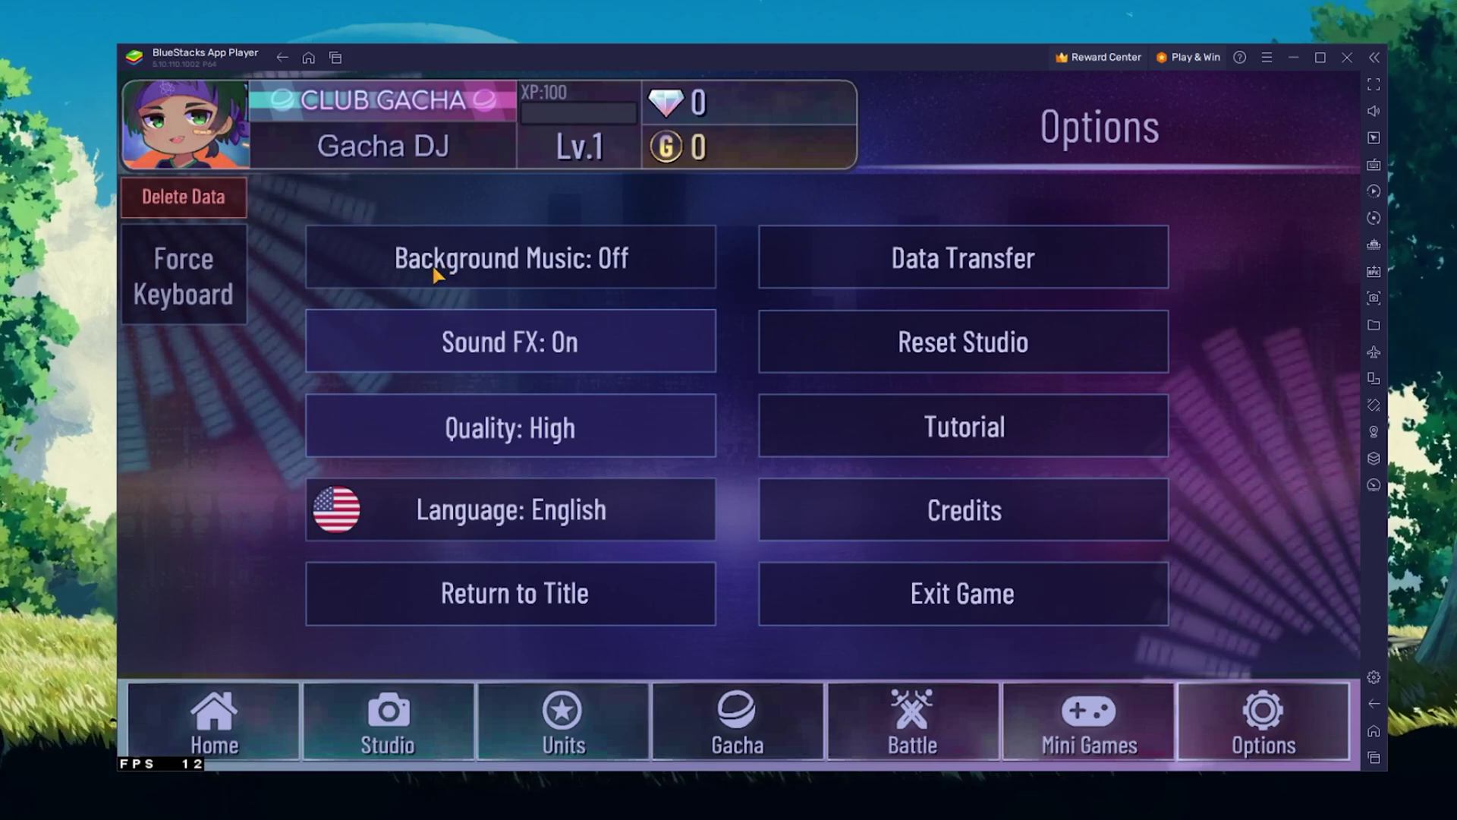
left_click(383, 430)
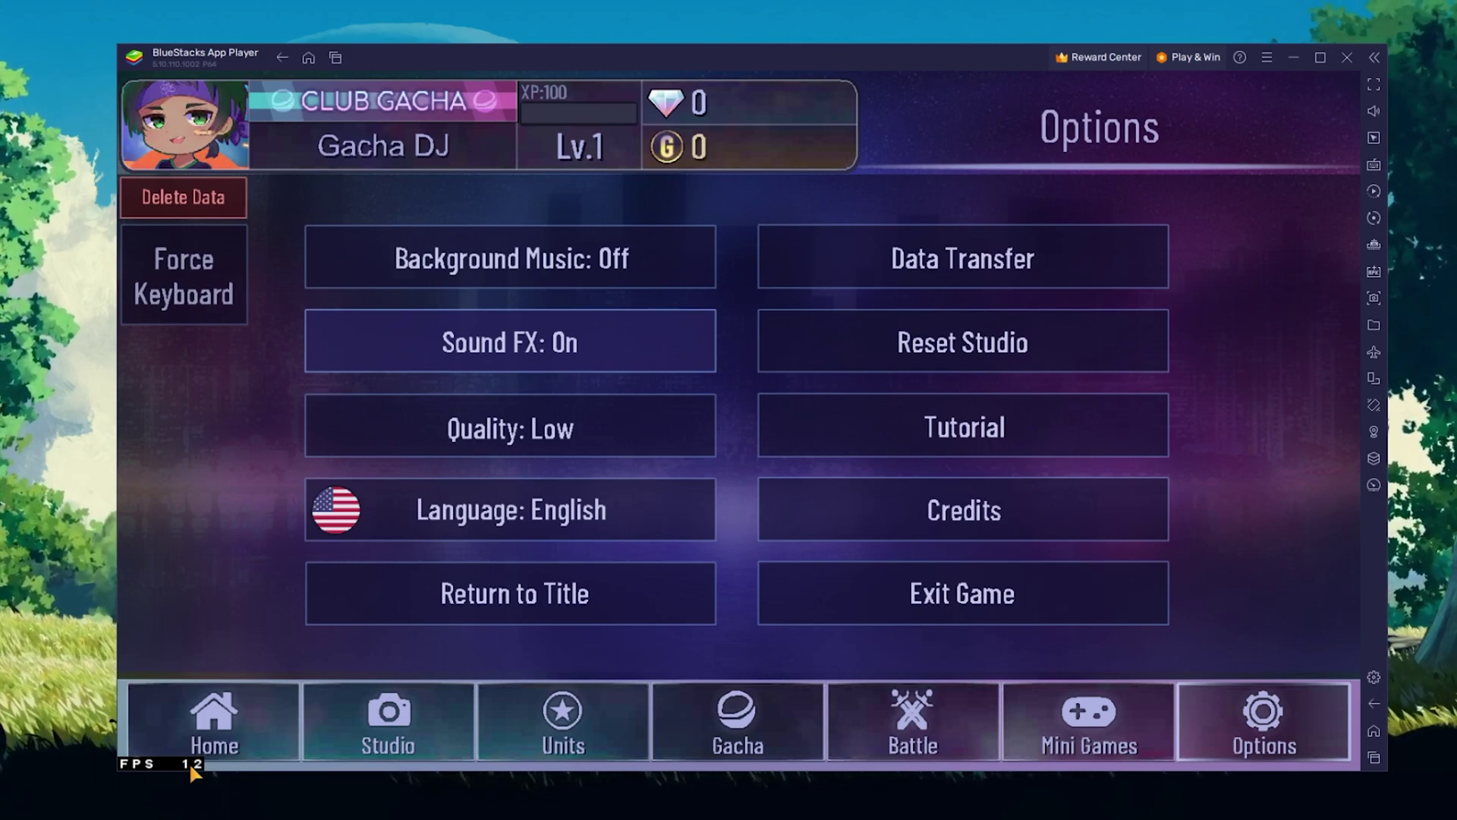
left_click(445, 448)
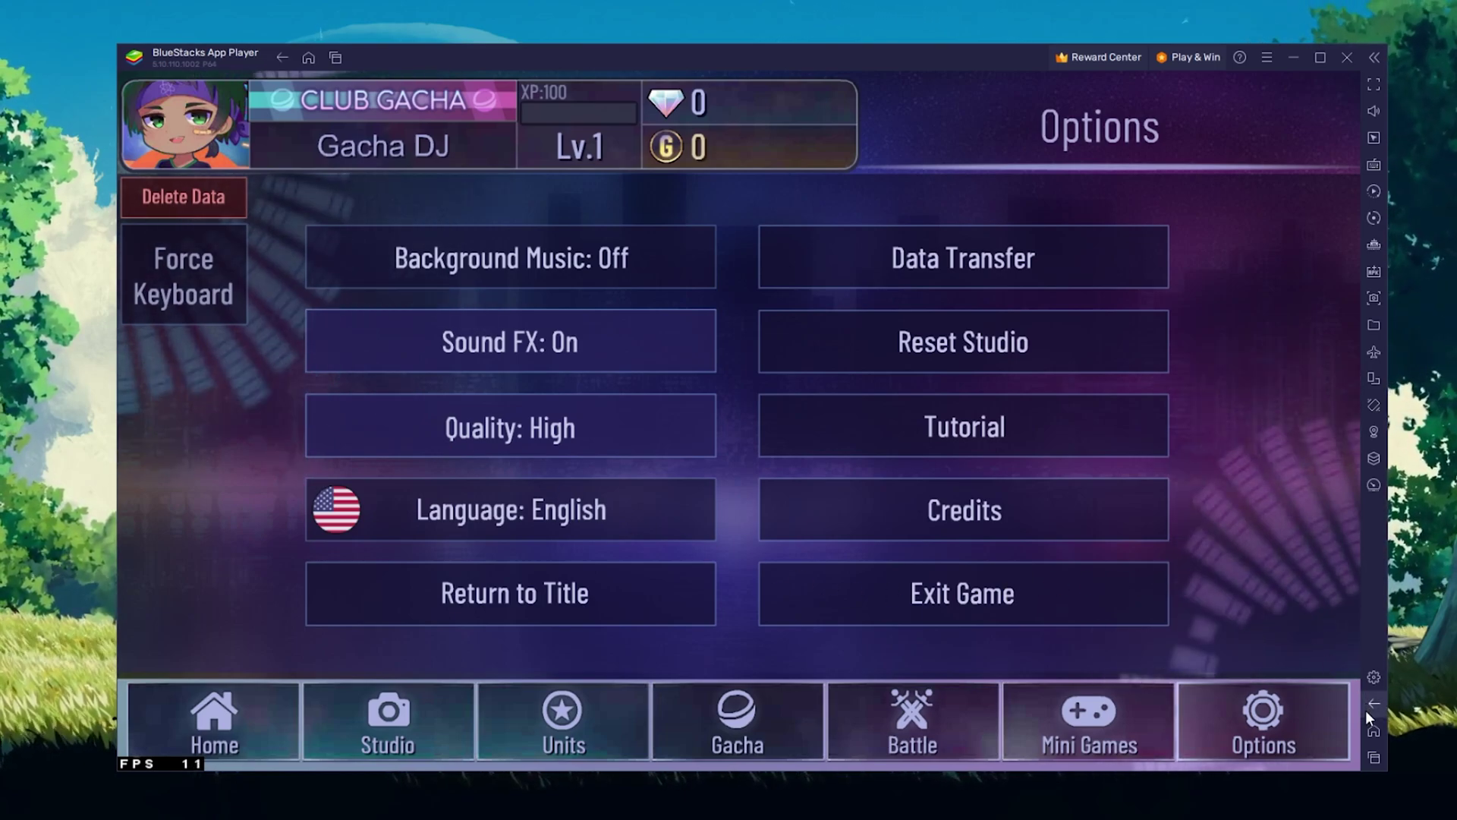
Step: From Gacha Club's home screen, open Mini Games and start Lemo & Yuni Dance!
left_click(220, 729)
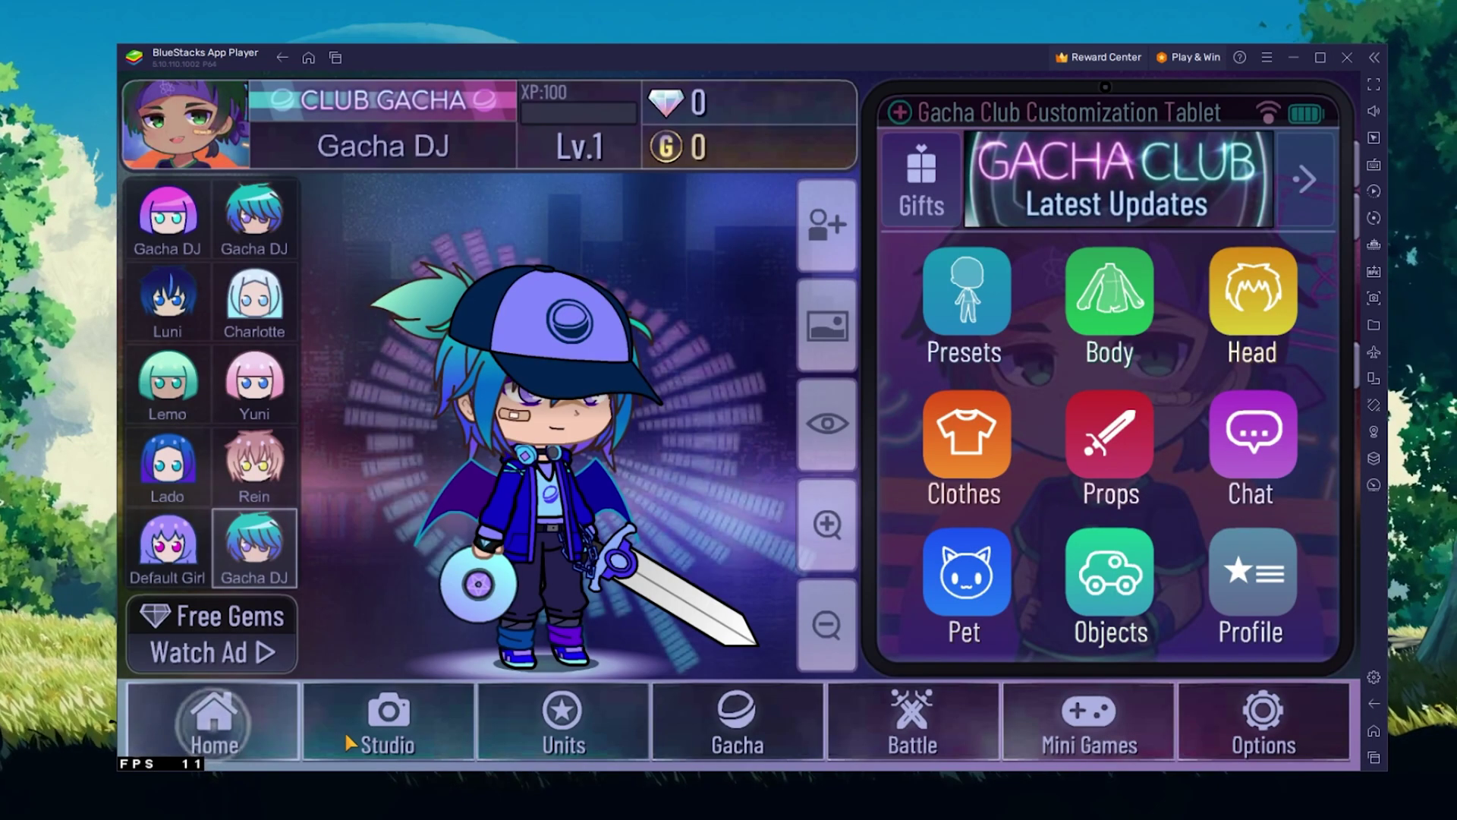
left_click(1035, 716)
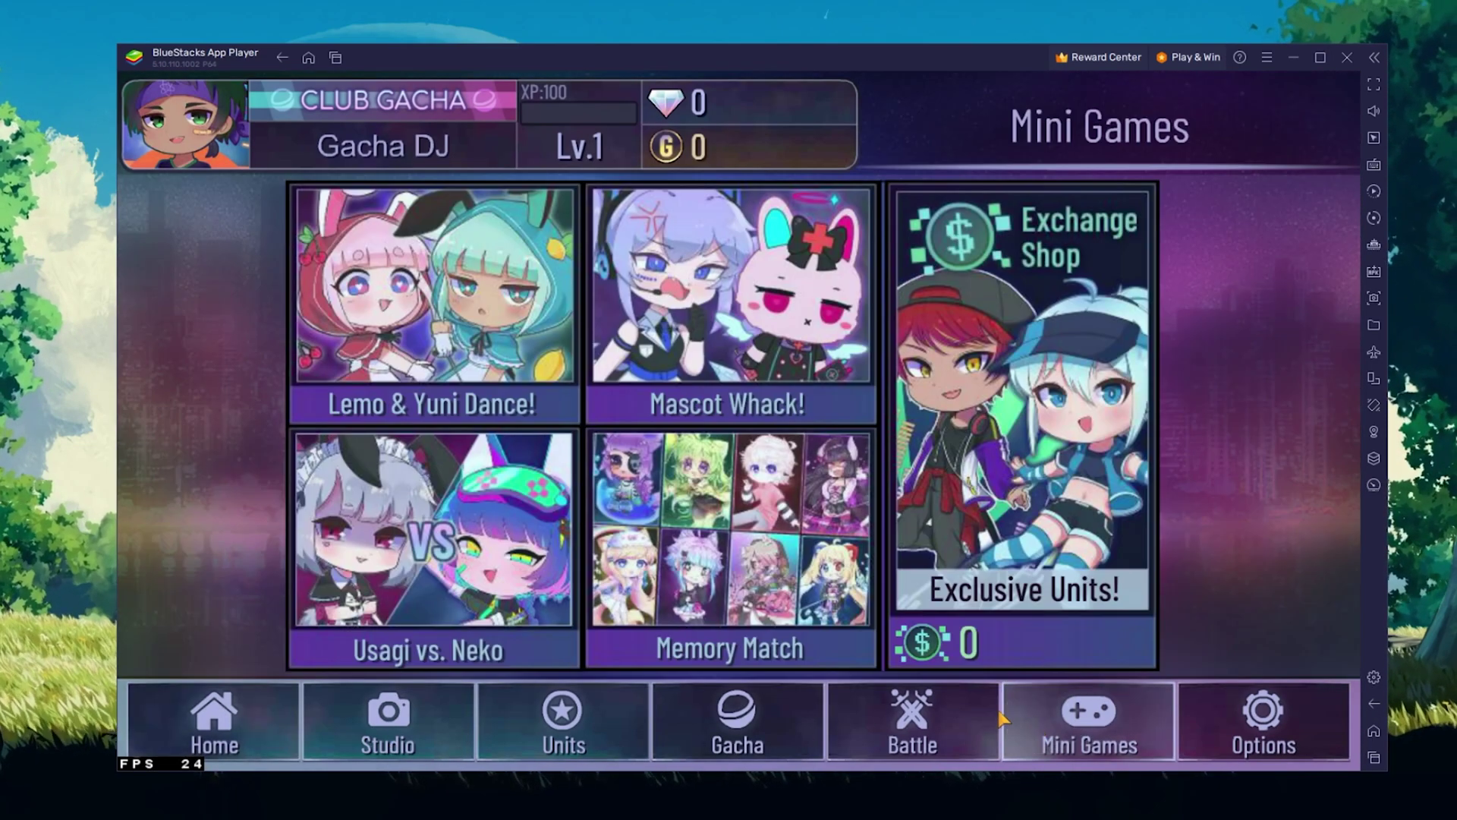
left_click(468, 332)
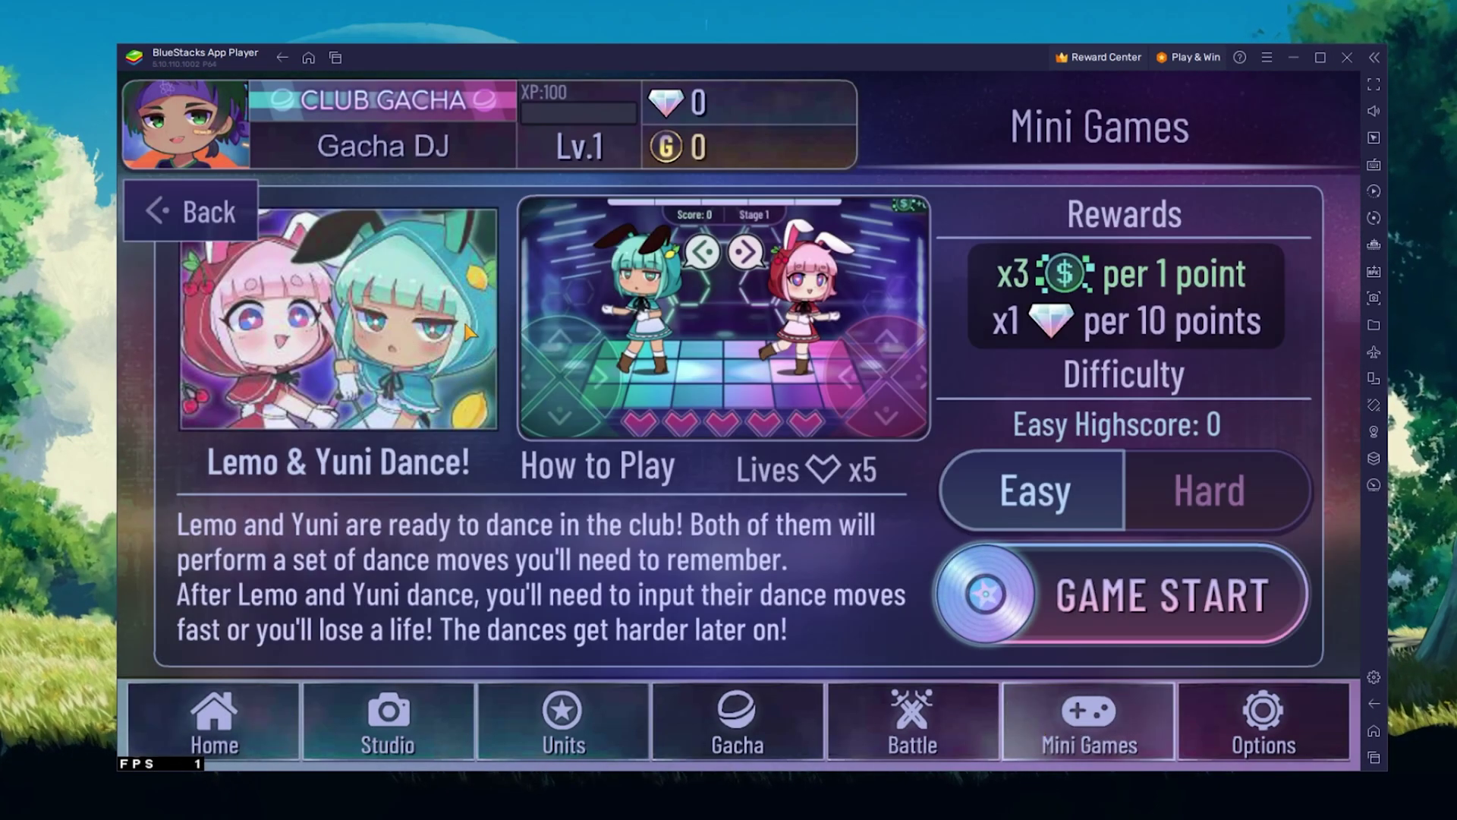
left_click(1000, 568)
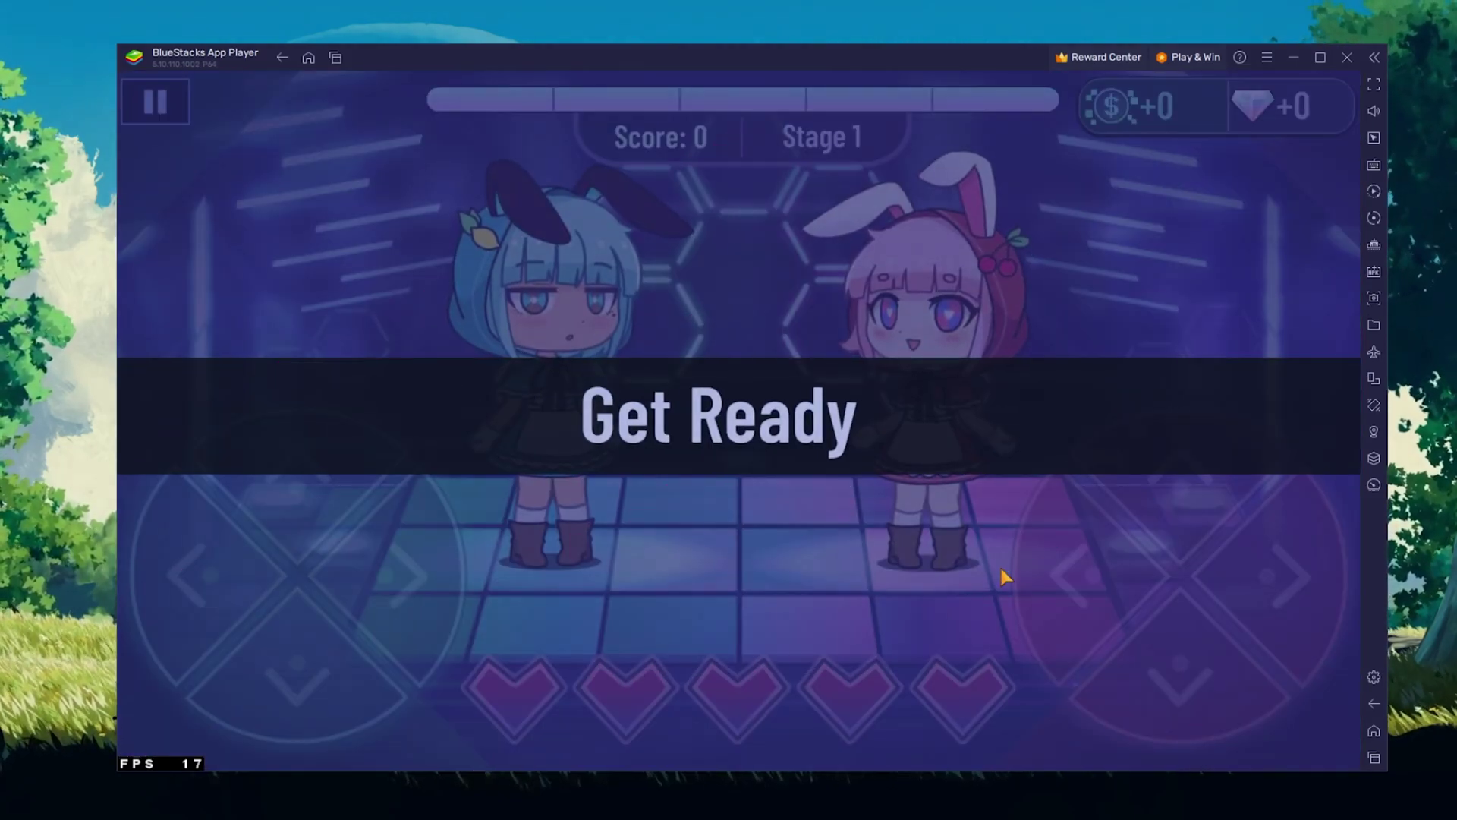